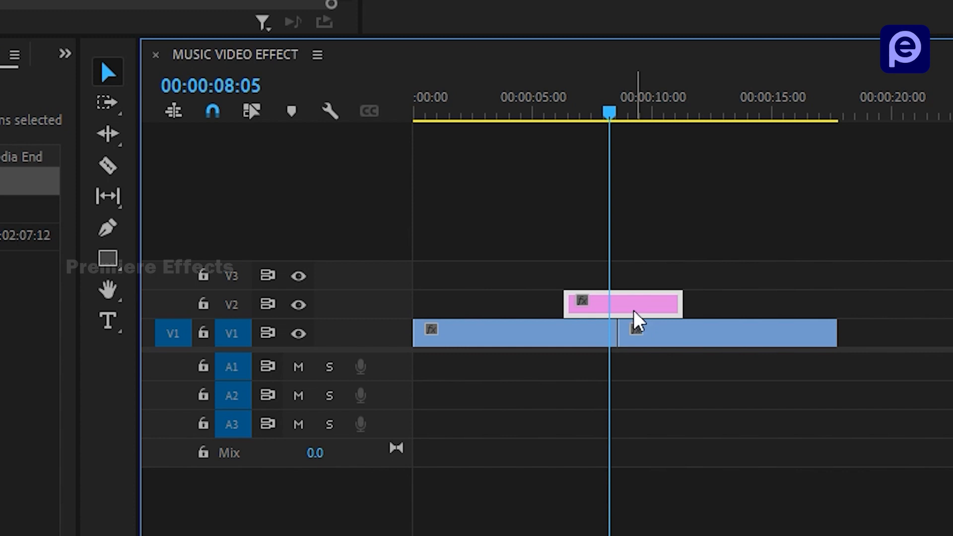
Trim the adjustment layer over the first cut to ten frames on either side, from 00:00:08:05 to 00:00:09:00
key("Delete")
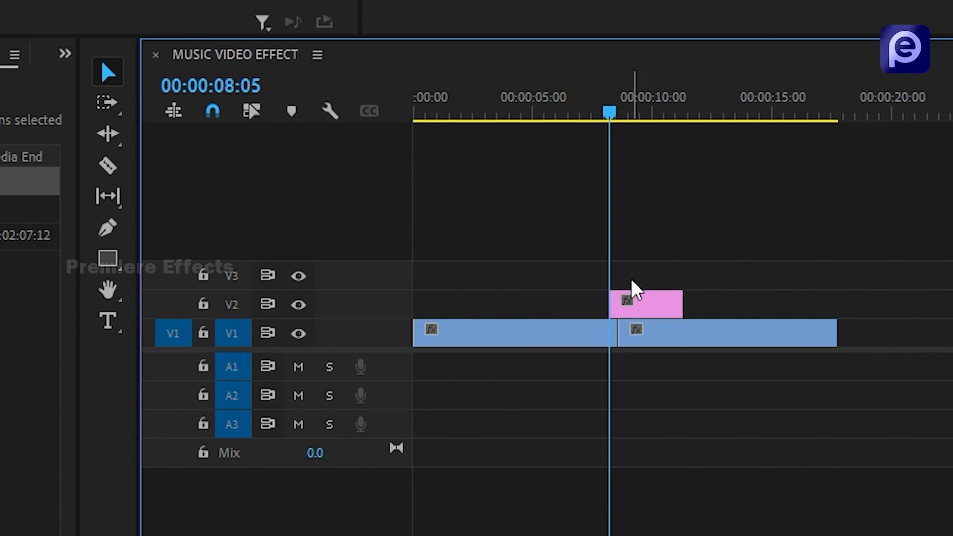
key("Down")
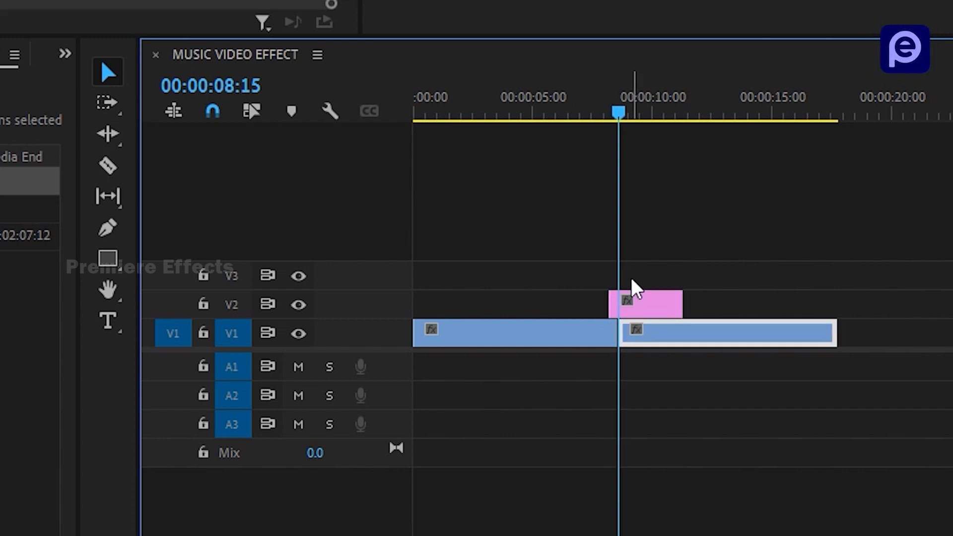
key("shift+Right")
key("shift+Right")
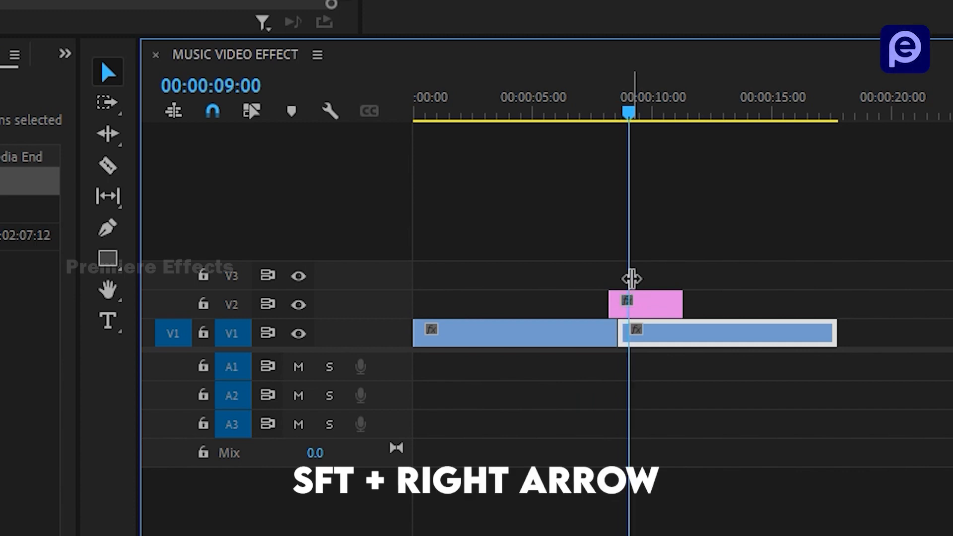
left_click(666, 301)
key("ctrl+k")
left_click(650, 305)
key("Delete")
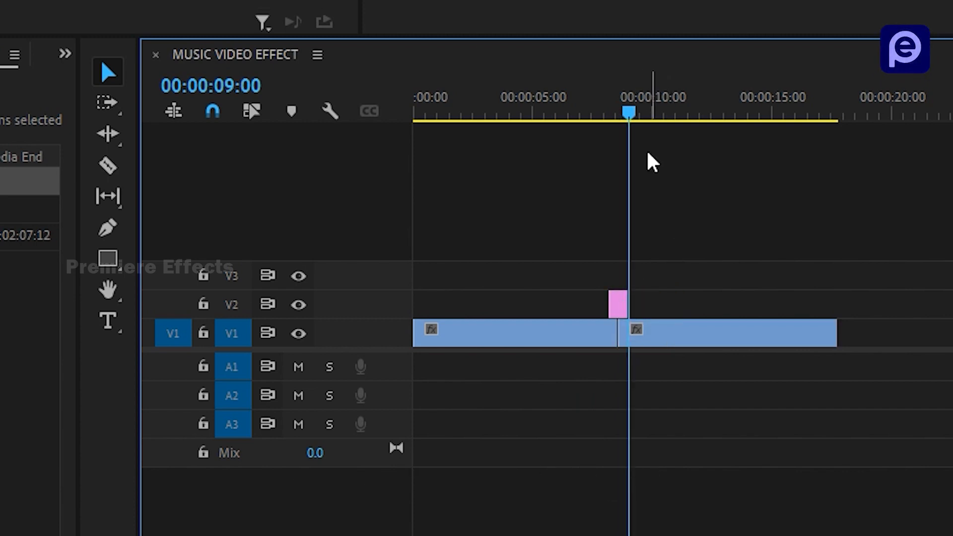
Find the Levels video effect and apply it to the shortened adjustment layer on V2
left_click_drag(625, 109, 613, 111)
key("equal")
key("equal")
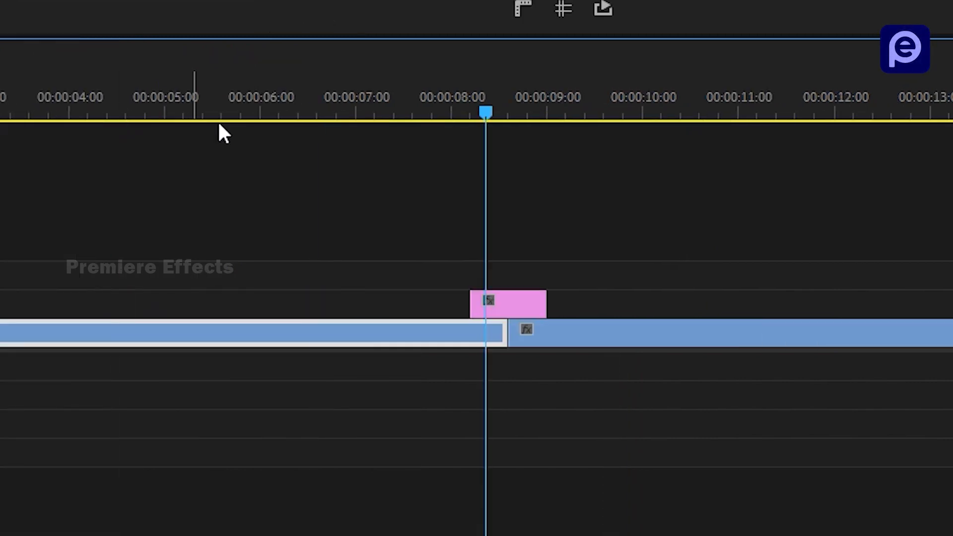
key("equal")
left_click_drag(487, 85, 545, 83)
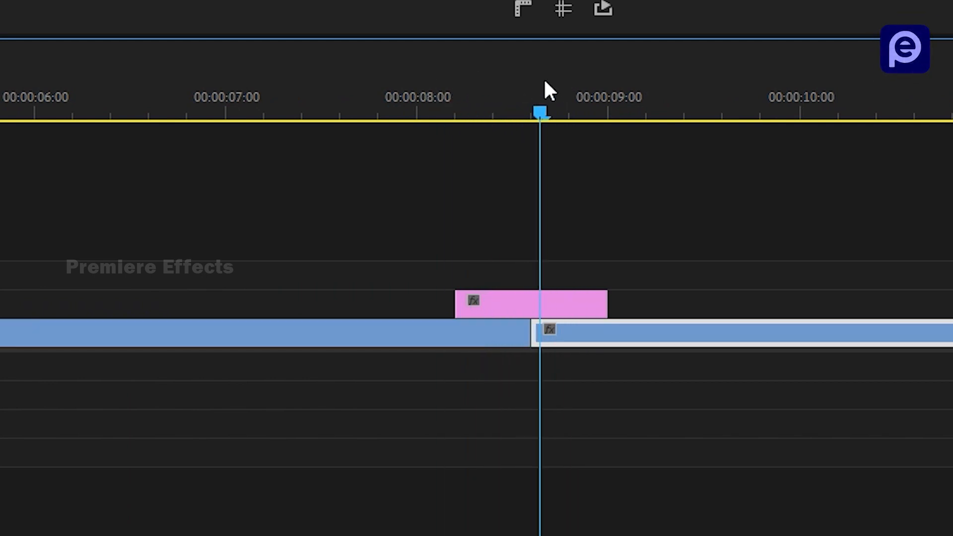
left_click(100, 83)
type("l")
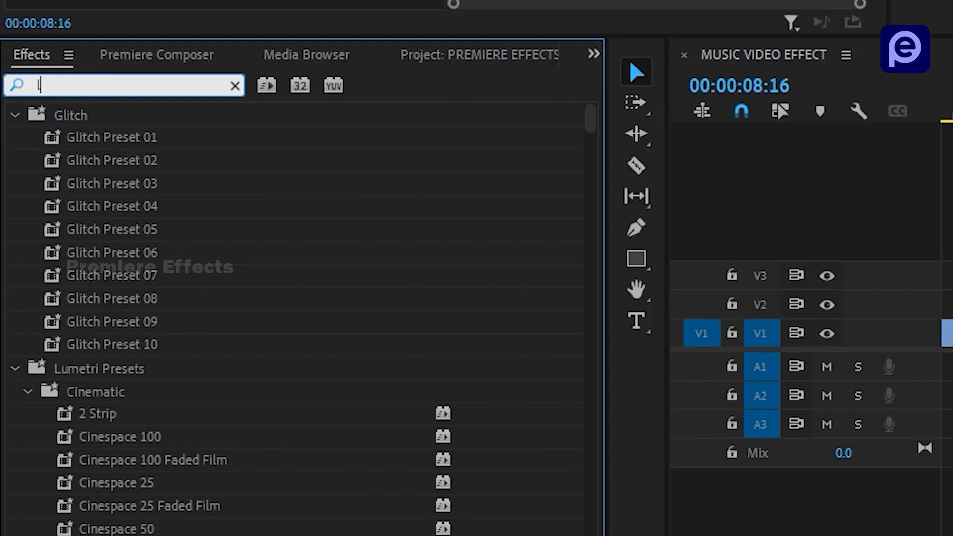
type("evel")
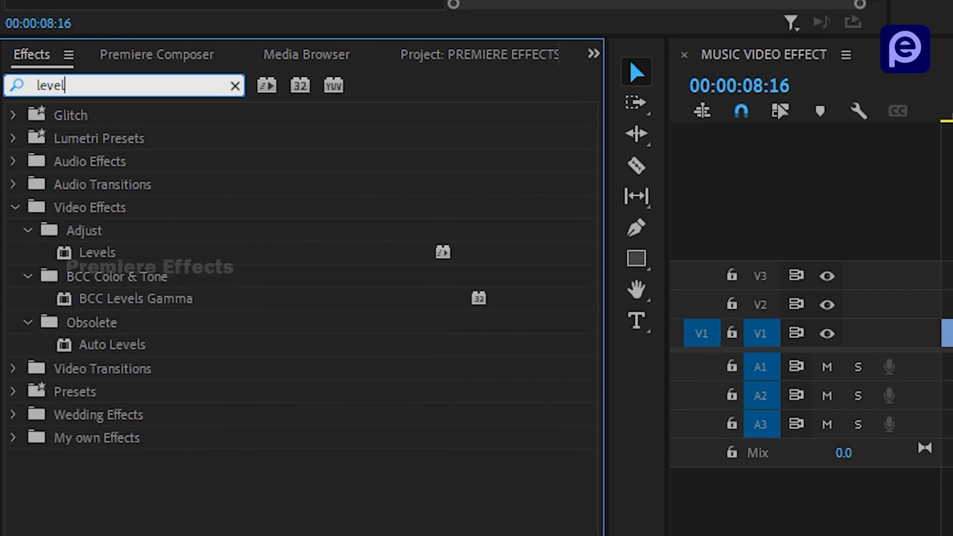
left_click(105, 252)
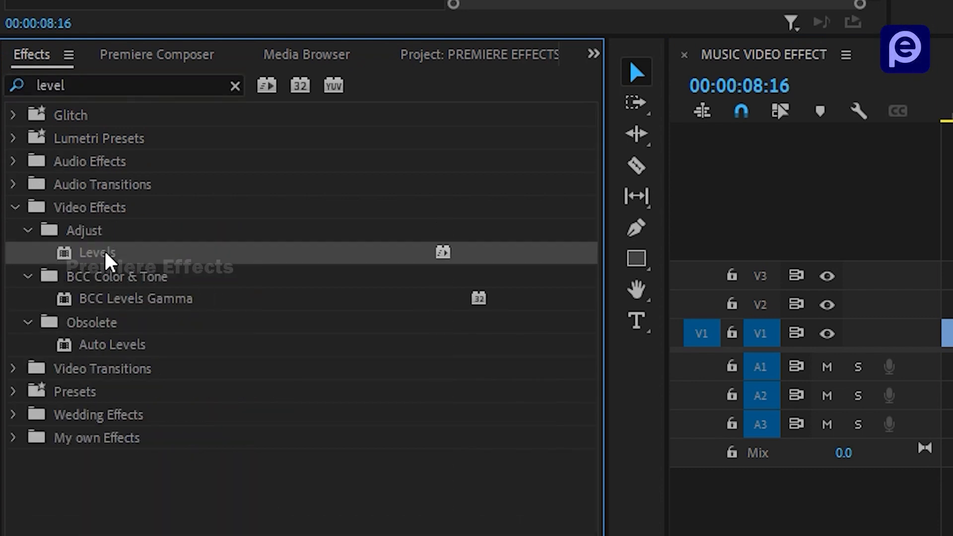
left_click_drag(86, 249, 615, 313)
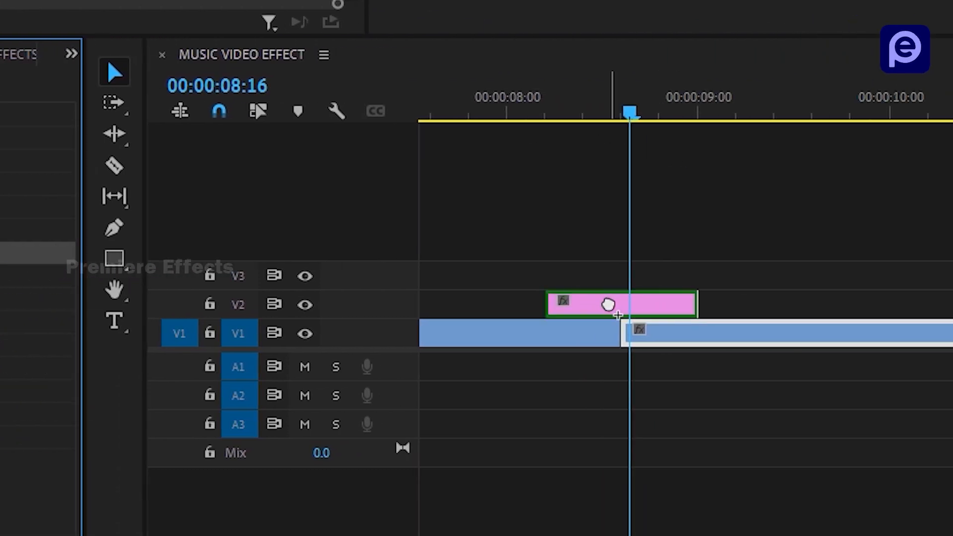
Keyframe the Levels (RGB) White Input Level at 38 on the cut at 00:00:08:15
scroll(642, 276, "up", 2)
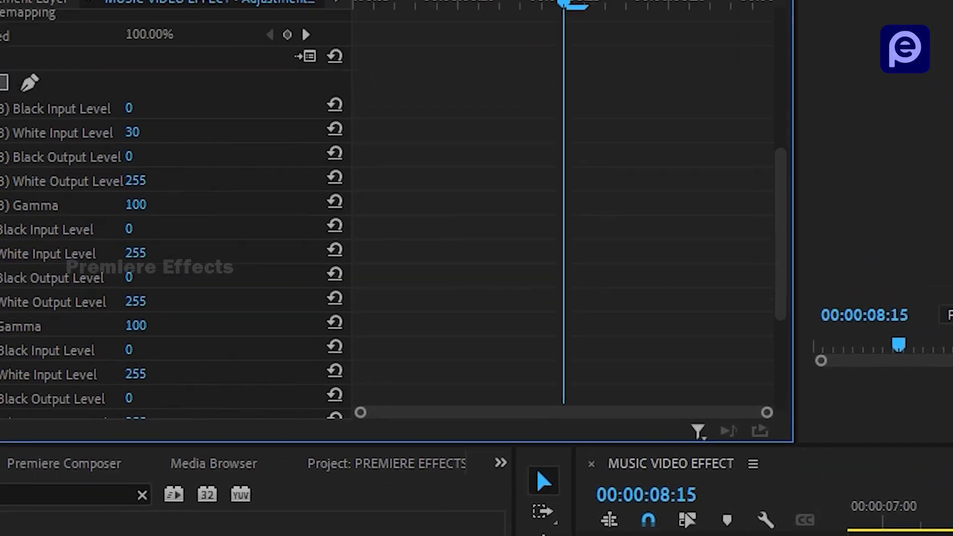
left_click_drag(211, 207, 207, 206)
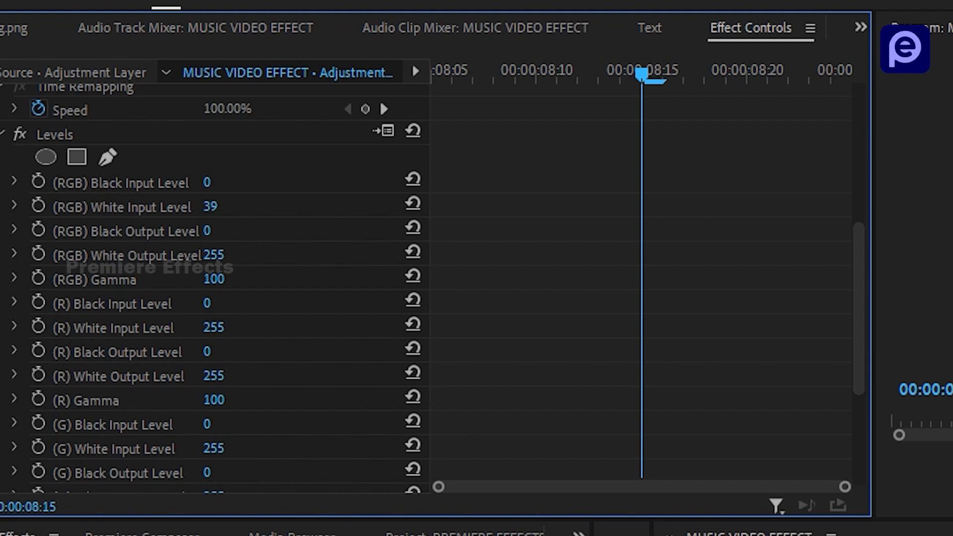
left_click_drag(211, 206, 198, 206)
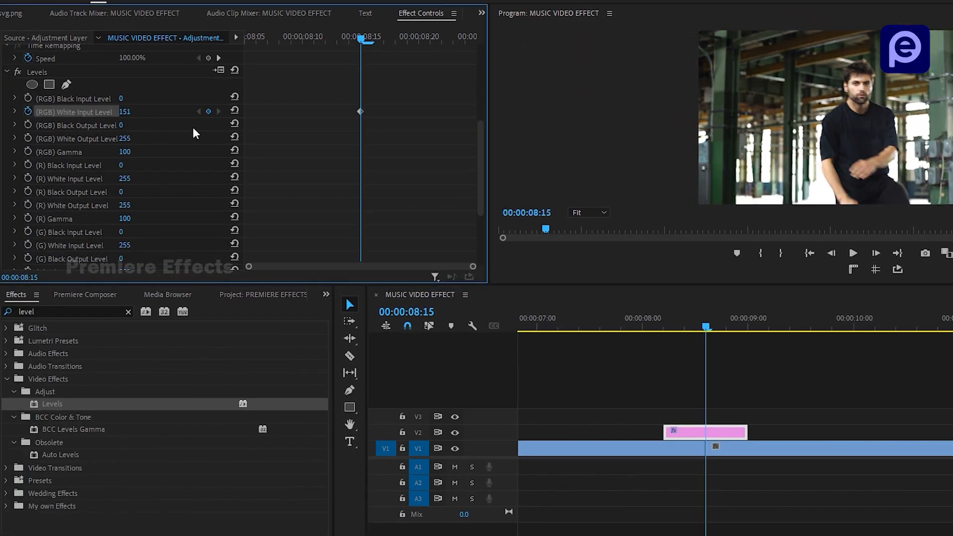
left_click_drag(123, 113, 70, 113)
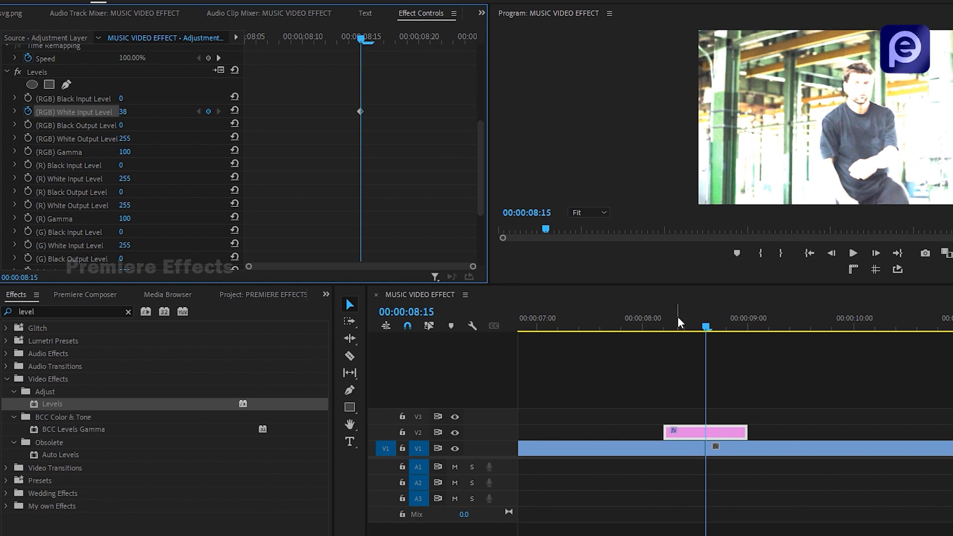
Add a default (RGB) White Input Level keyframe at the layer's start, and move the outer keyframes to 00:00:08:10 and 00:00:08:20
left_click_drag(711, 328, 668, 328)
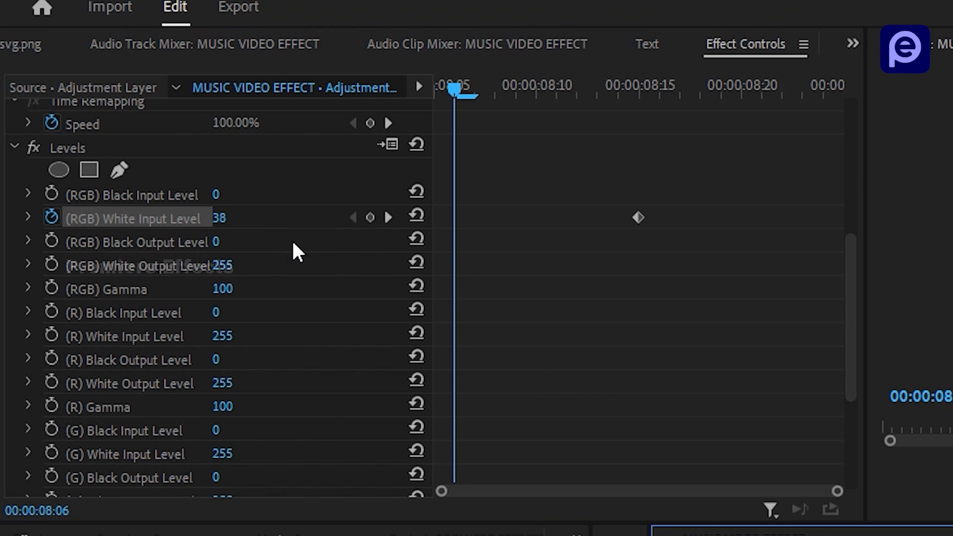
left_click(417, 215)
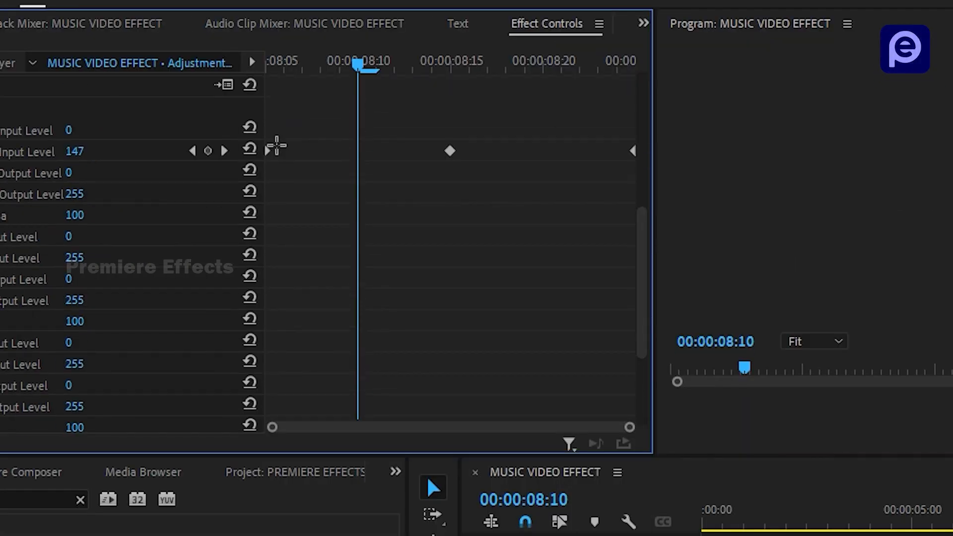
left_click_drag(273, 151, 353, 153)
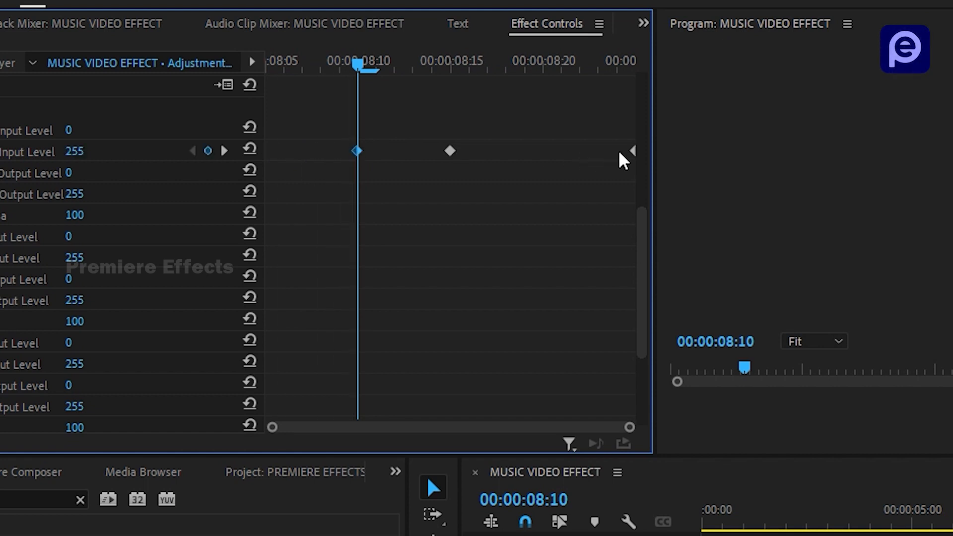
left_click_drag(634, 154, 553, 159)
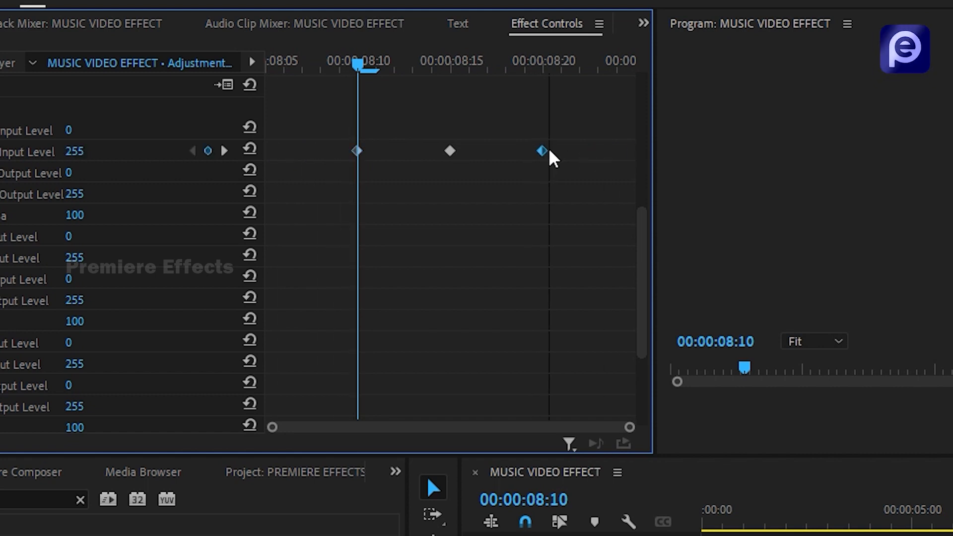
left_click_drag(373, 60, 538, 81)
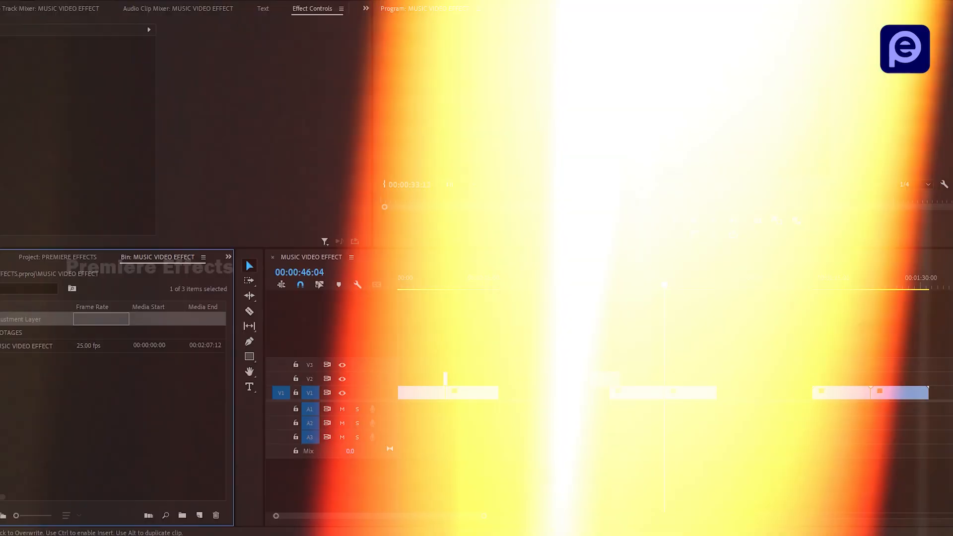
Place an adjustment layer on V2 over the second cut at 00:00:46:04 and trim its start to ten frames before the cut
left_click_drag(592, 382, 655, 379)
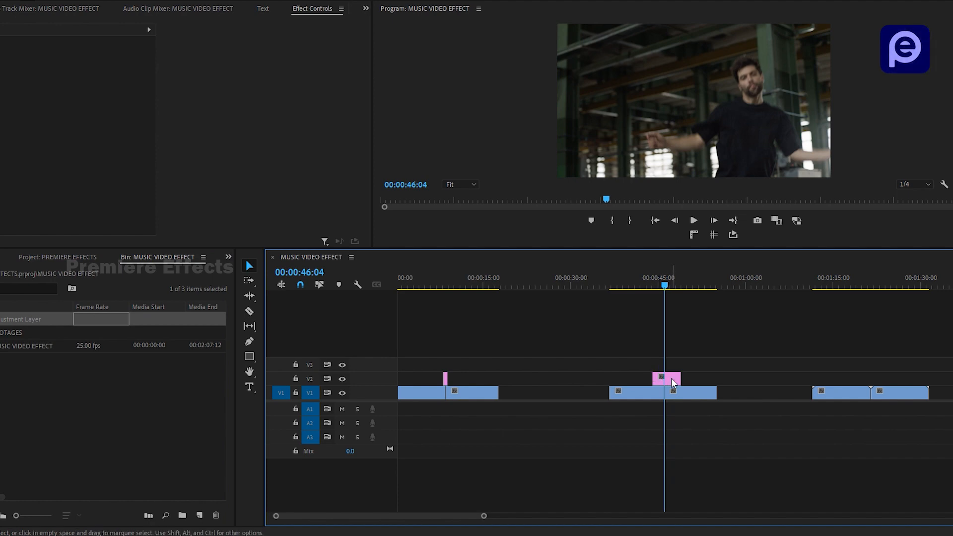
left_click(672, 378)
key("equal")
key("equal")
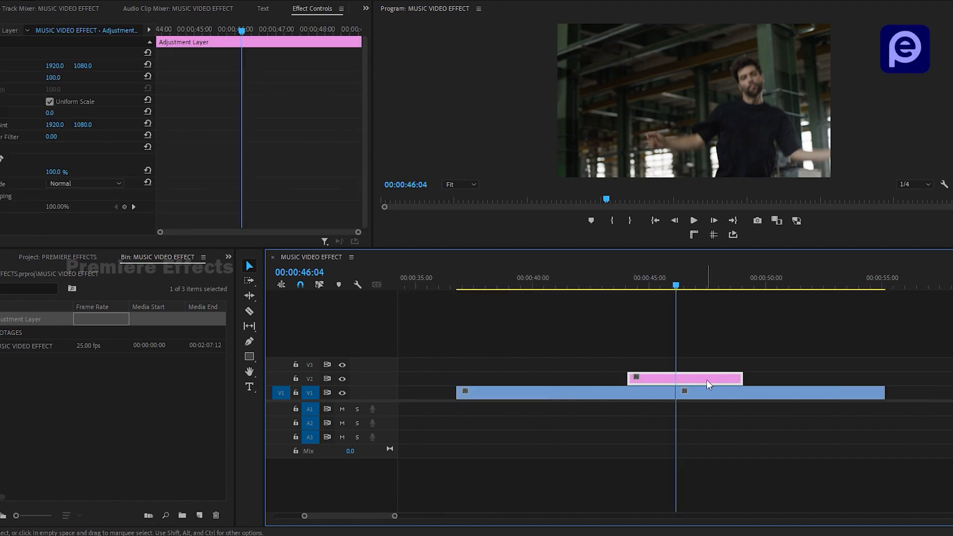
key("shift+Left")
key("shift+Left")
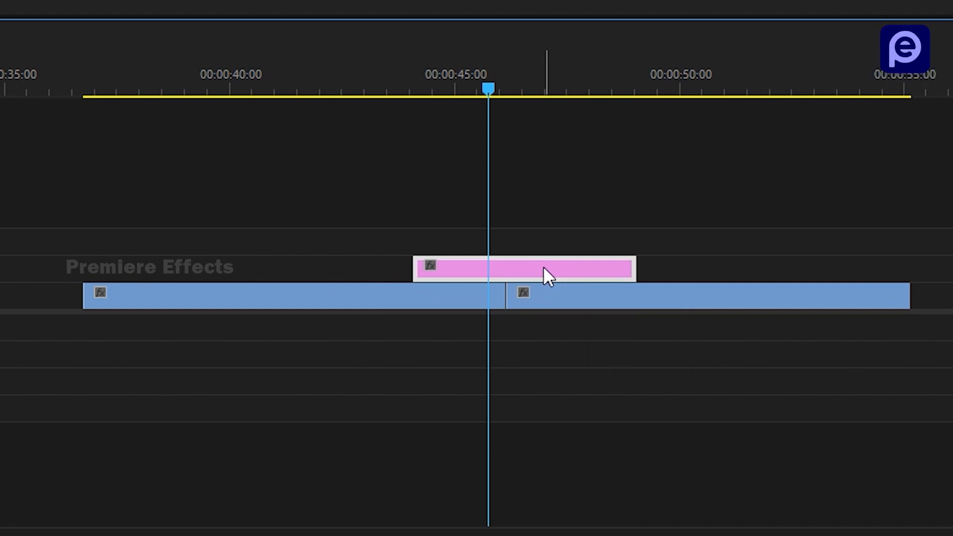
key("ctrl+k")
key("Delete")
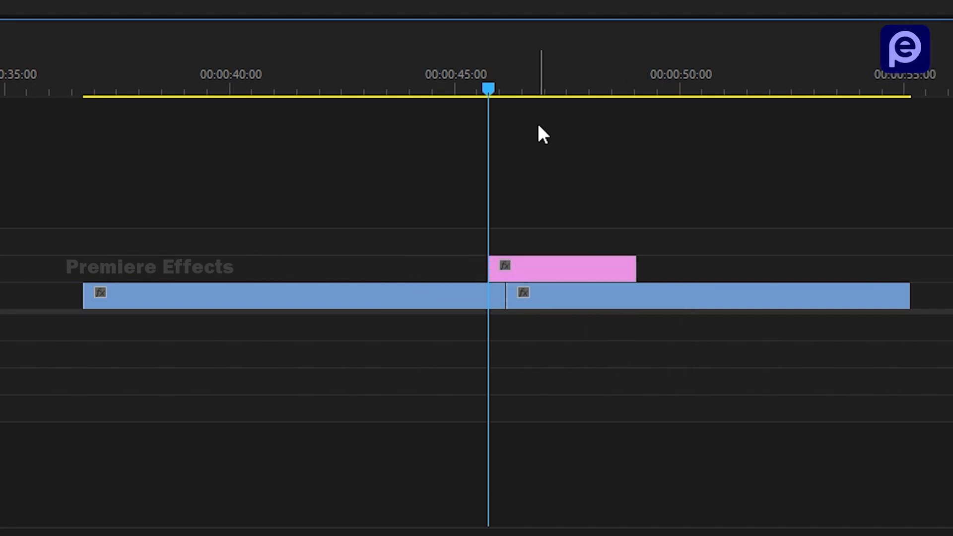
Trim the end of the second adjustment layer to ten frames after the cut, at 00:00:46:14
key("Down")
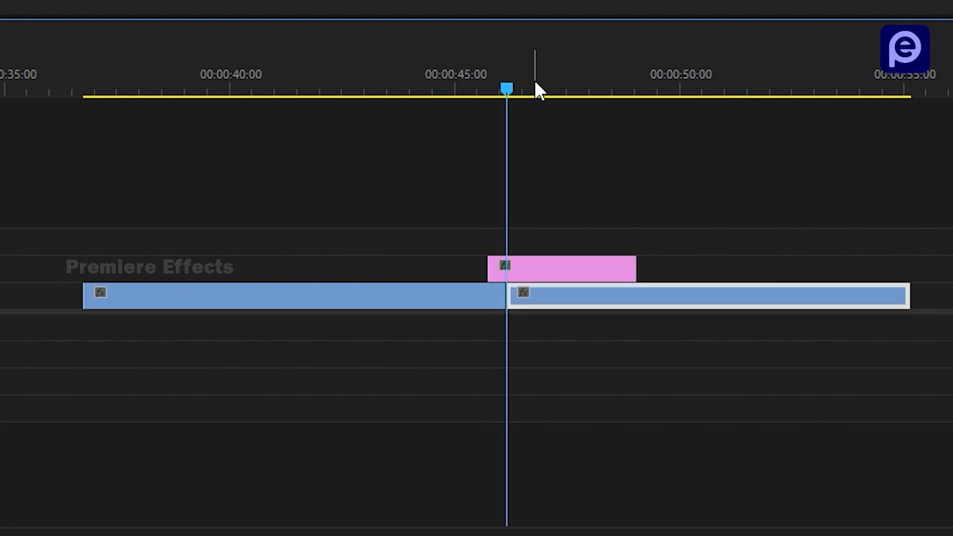
key("shift+Right")
key("shift+Right")
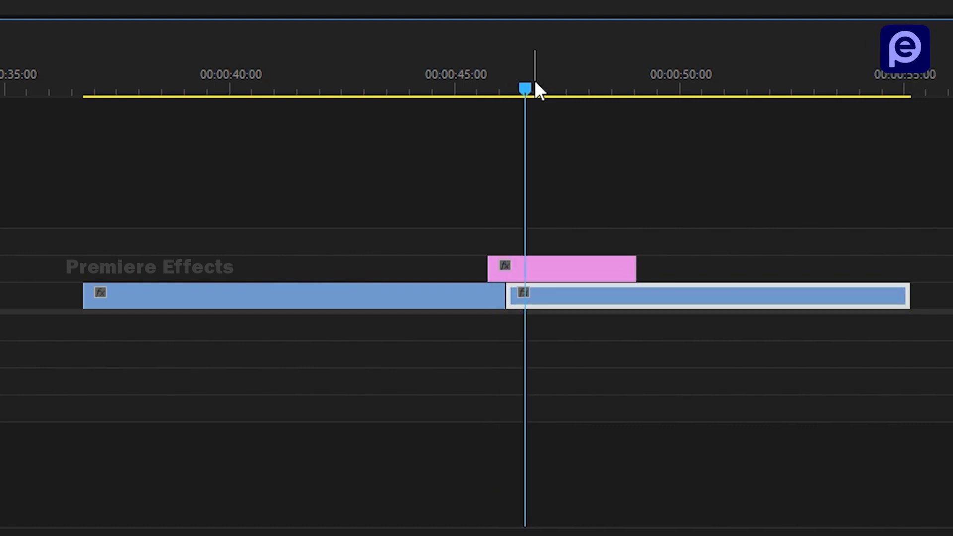
left_click(568, 272)
key("ctrl+k")
left_click(568, 272)
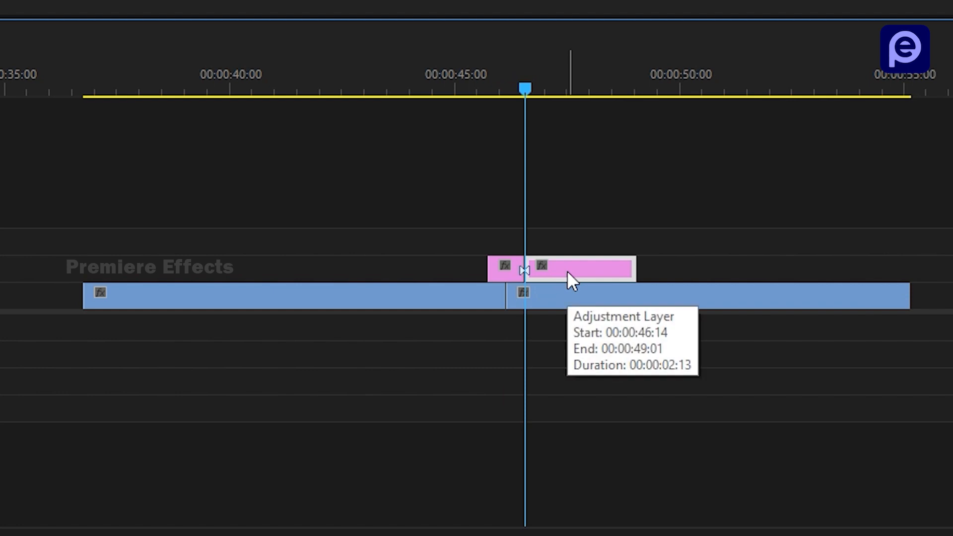
key("Delete")
Find the Transform video effect under Distort and apply it to the second adjustment layer
left_click(506, 80)
key("=")
key("=")
key("=")
left_click(541, 58)
left_click_drag(541, 58, 412, 78)
left_click(450, 273)
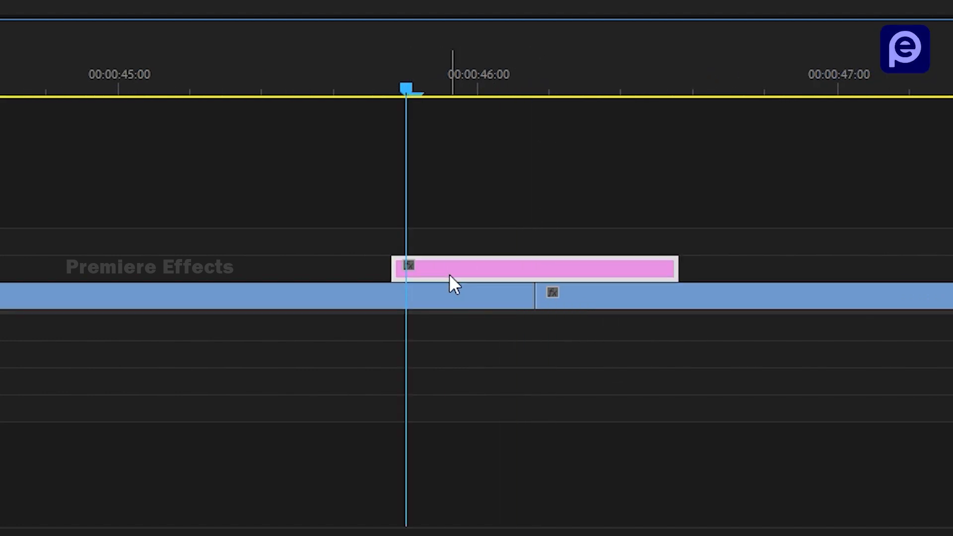
left_click(104, 86)
type("t")
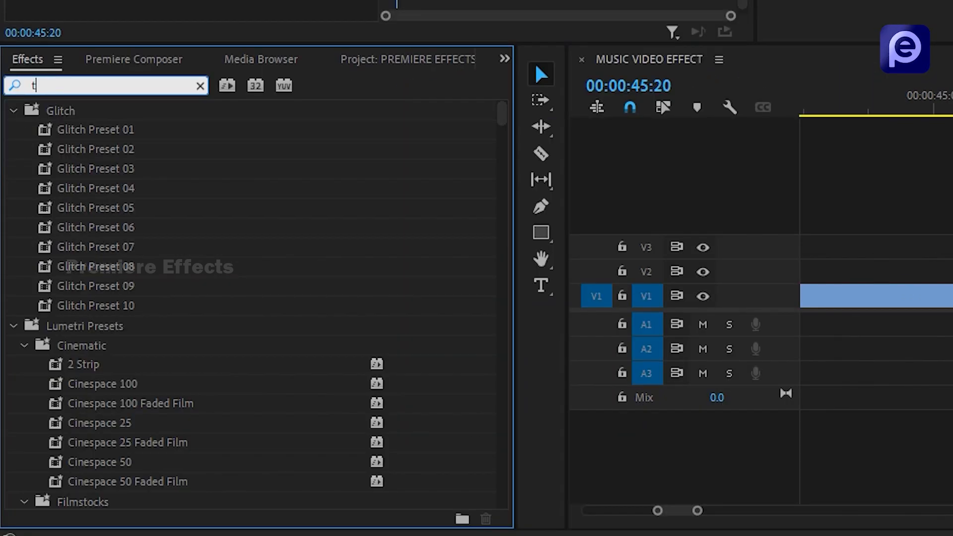
type("rans")
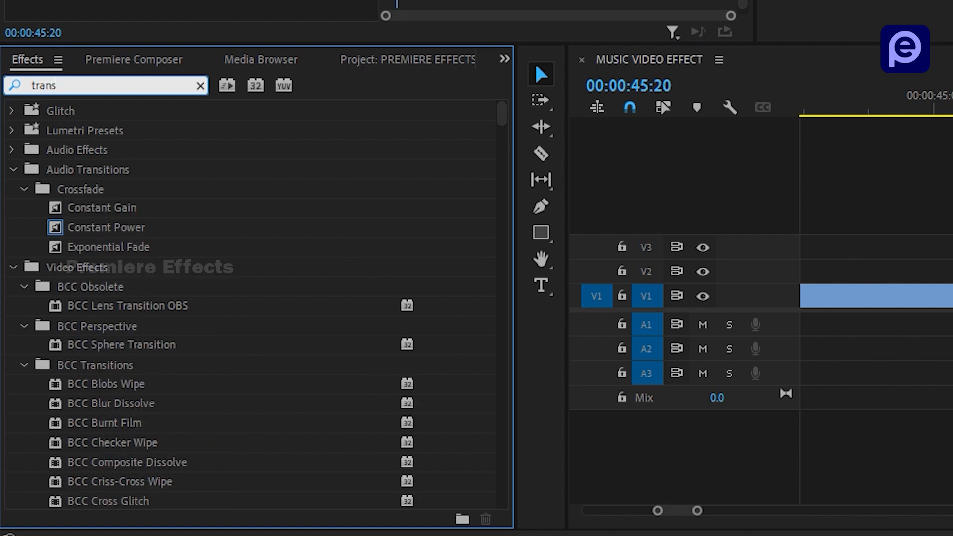
type("for")
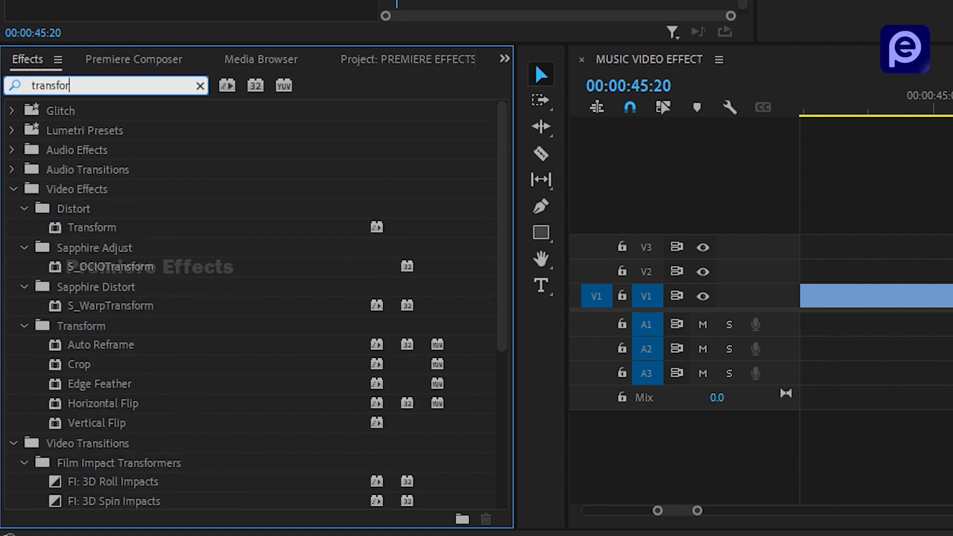
left_click_drag(92, 227, 519, 268)
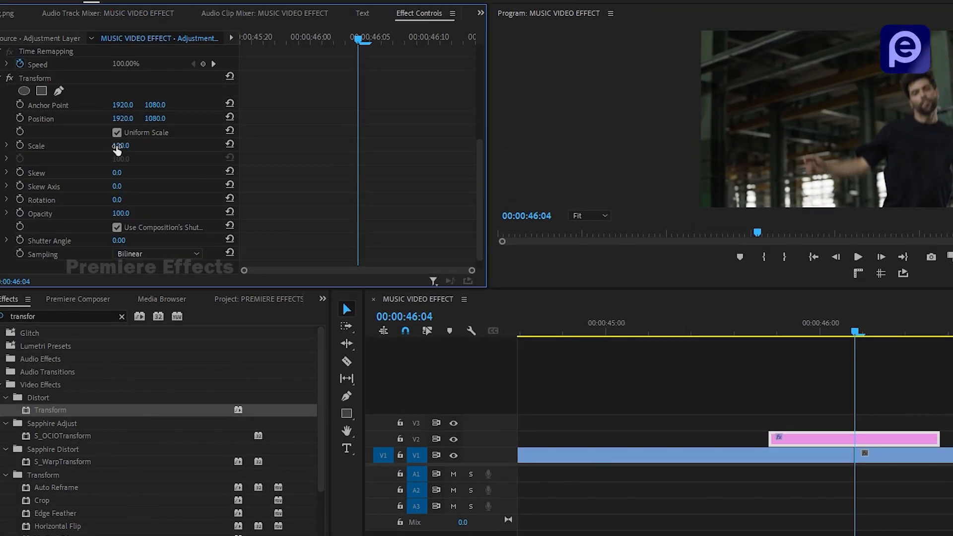
Keyframe Transform Scale at 187 and Position at 580, 1461 on the cut at 00:00:46:04
left_click(17, 144)
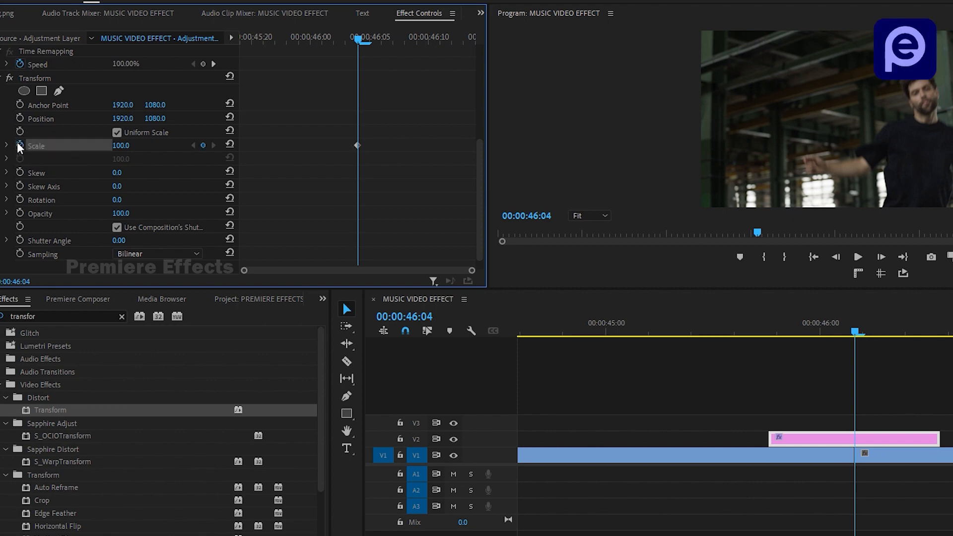
left_click(19, 119)
left_click_drag(120, 145, 163, 146)
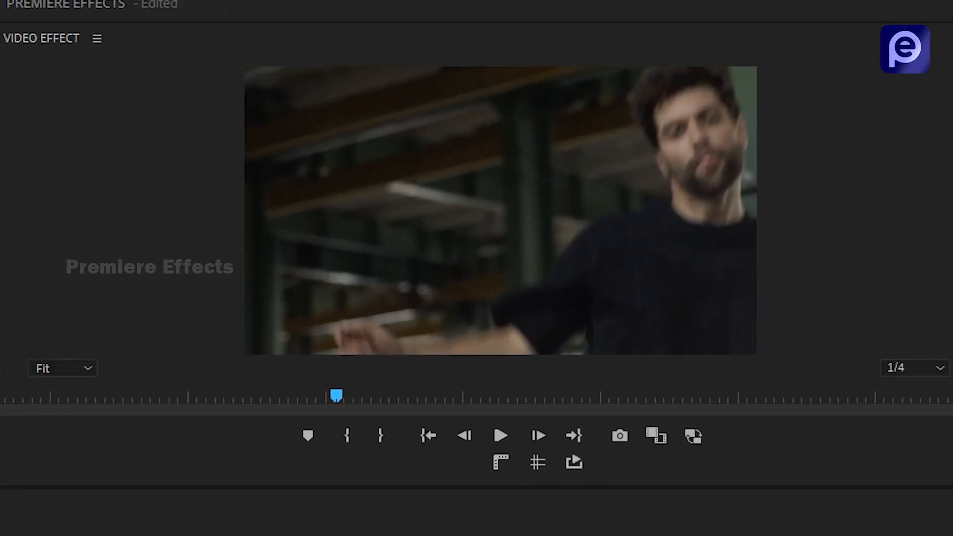
left_click_drag(214, 210, 129, 209)
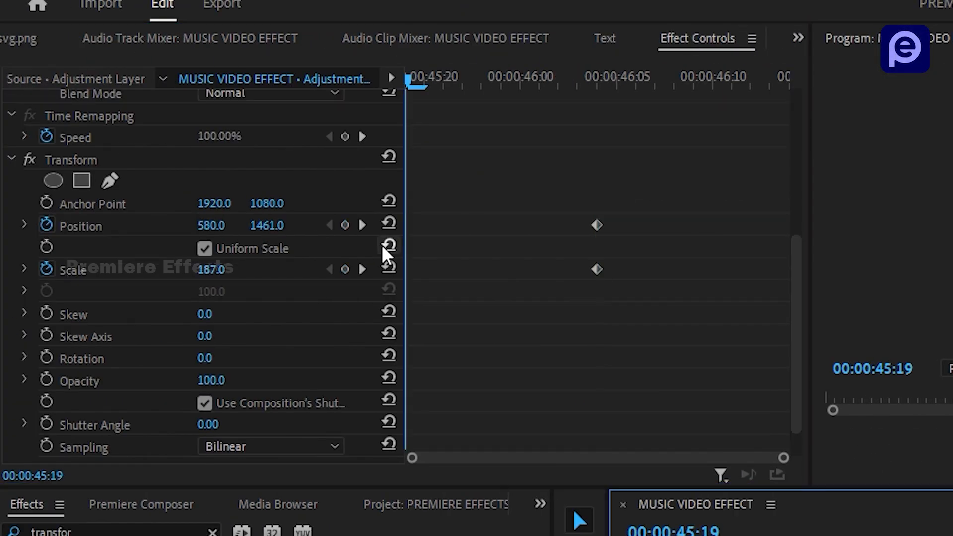
Keyframe Transform Scale and Position at their defaults at 00:00:45:19, set Shutter Angle to 180 and disable Use Composition's Shutter Angle
left_click(389, 267)
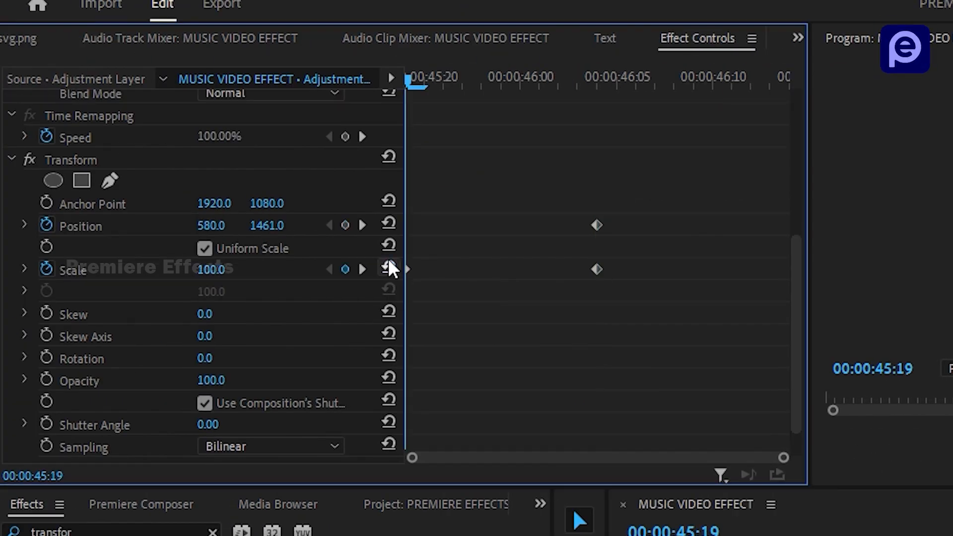
left_click(390, 223)
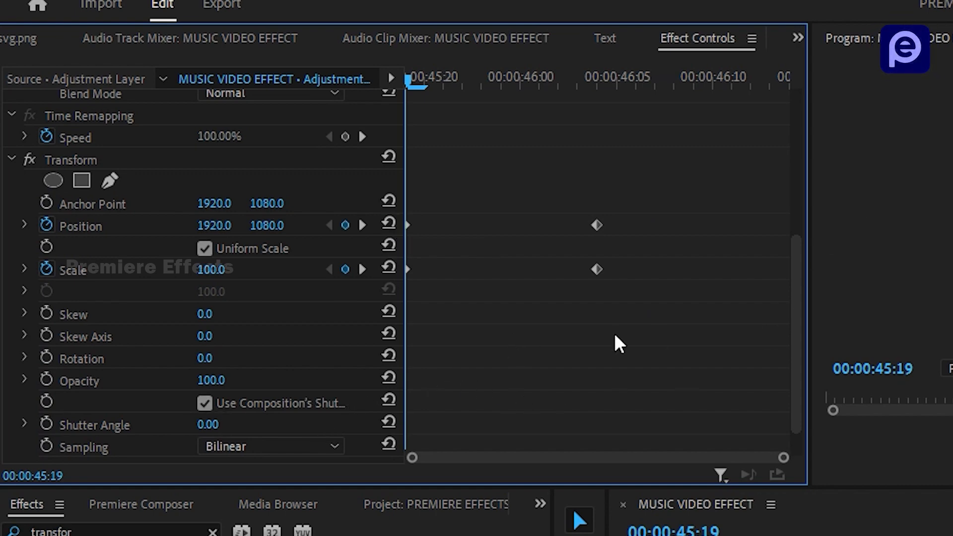
scroll(476, 382, "down", 2)
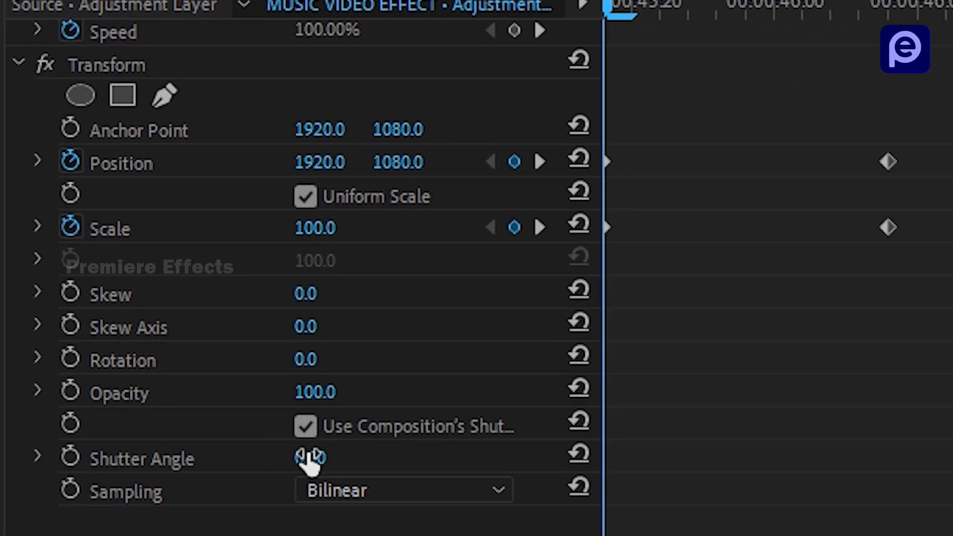
left_click(310, 457)
type("180")
key("Return")
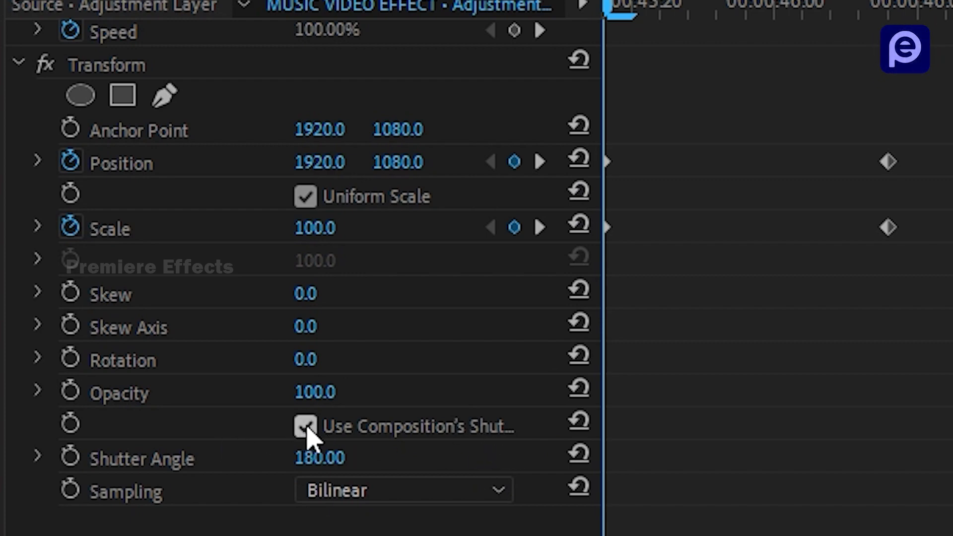
left_click(305, 426)
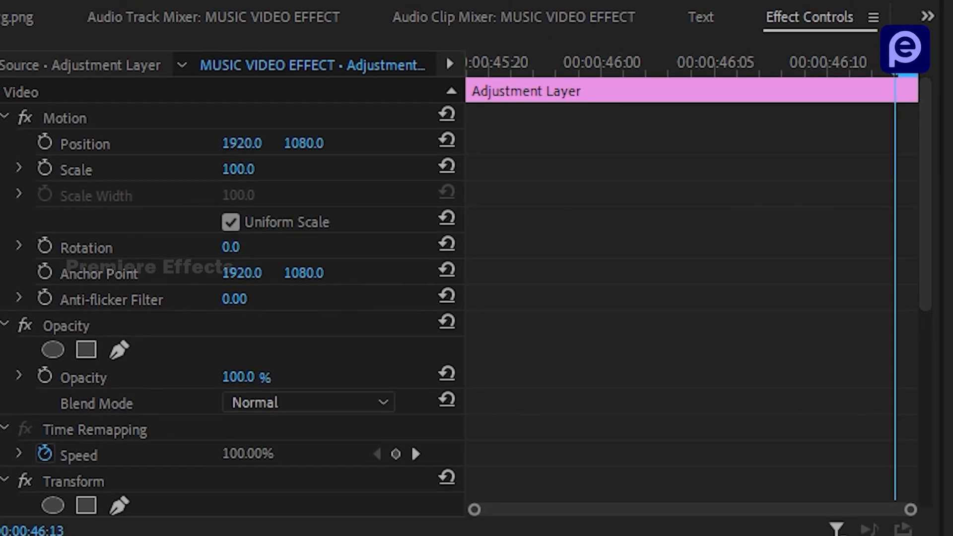
Reset Transform Position and Scale to their defaults at 00:00:46:13 to keyframe the end of the zoom
scroll(445, 233, "down", 5)
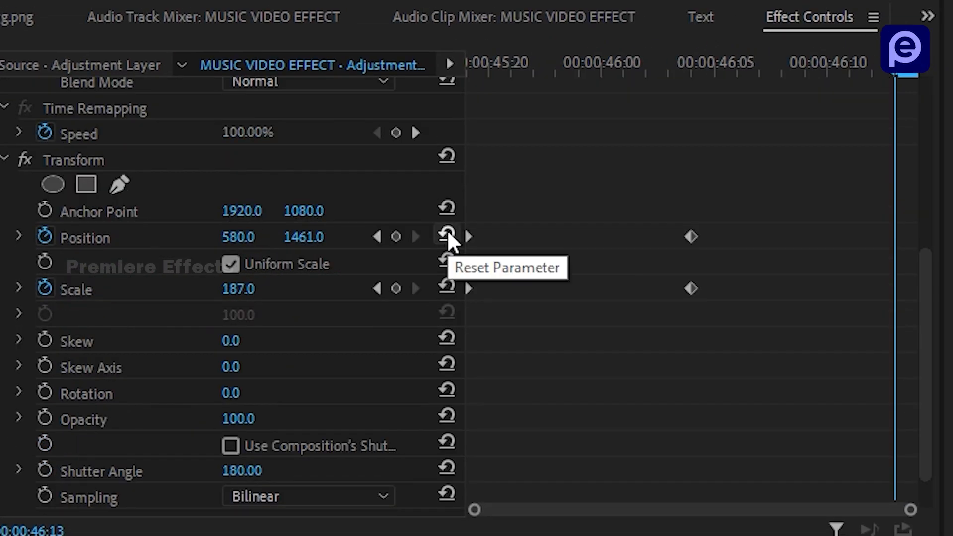
left_click(446, 234)
left_click(446, 287)
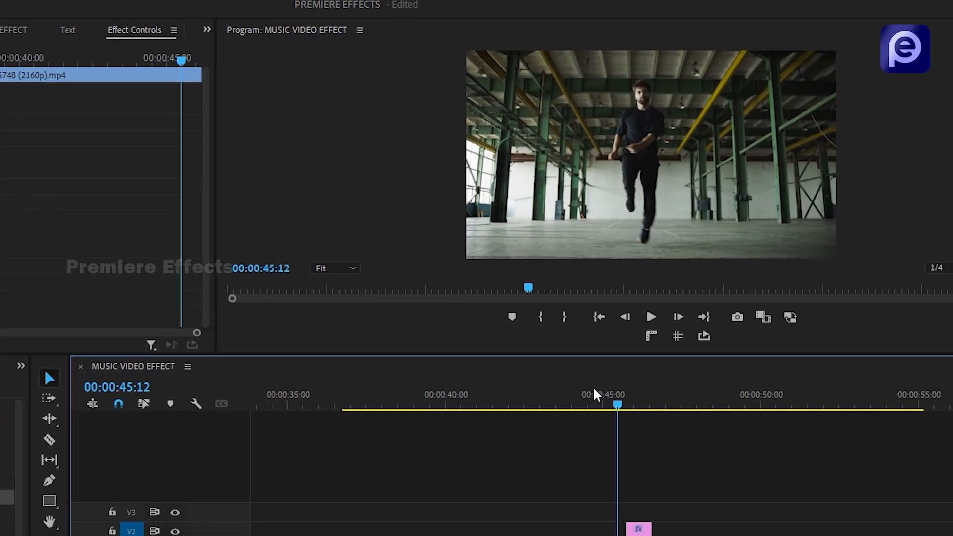
Play back the zoom transition over the second cut several times
key("space")
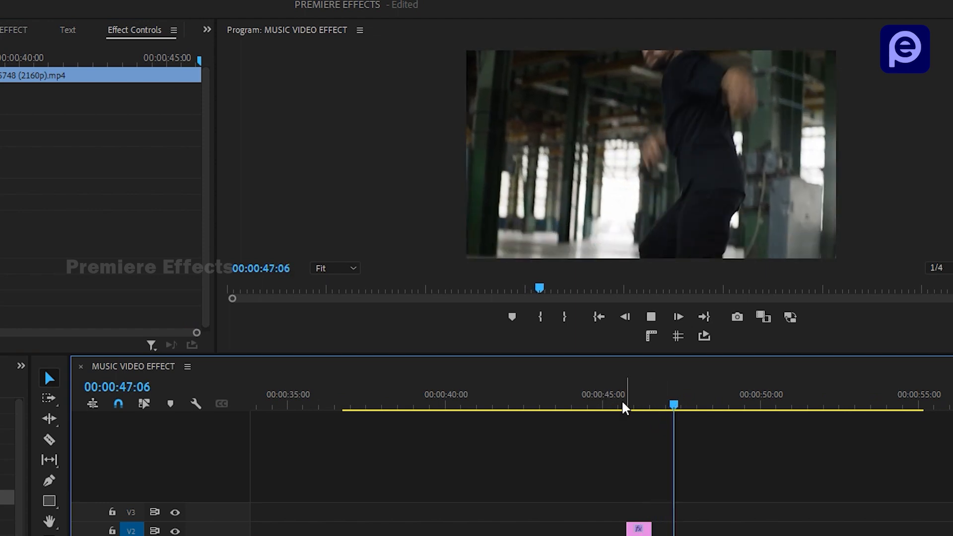
left_click(621, 407)
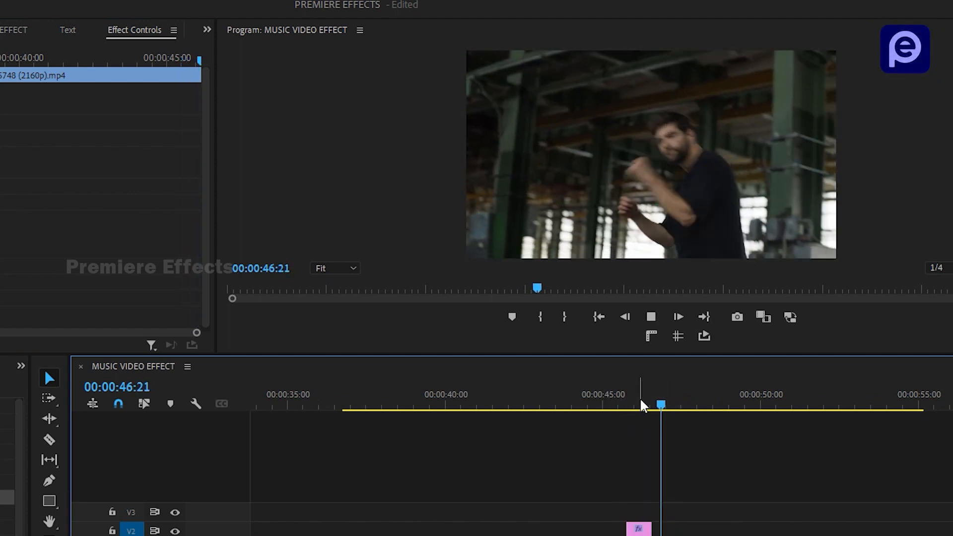
left_click(629, 408)
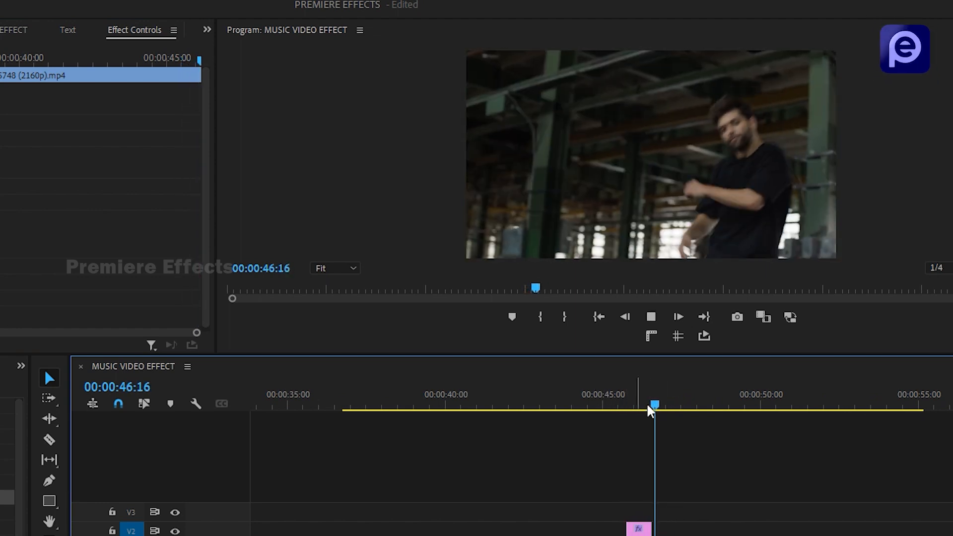
left_click(638, 407)
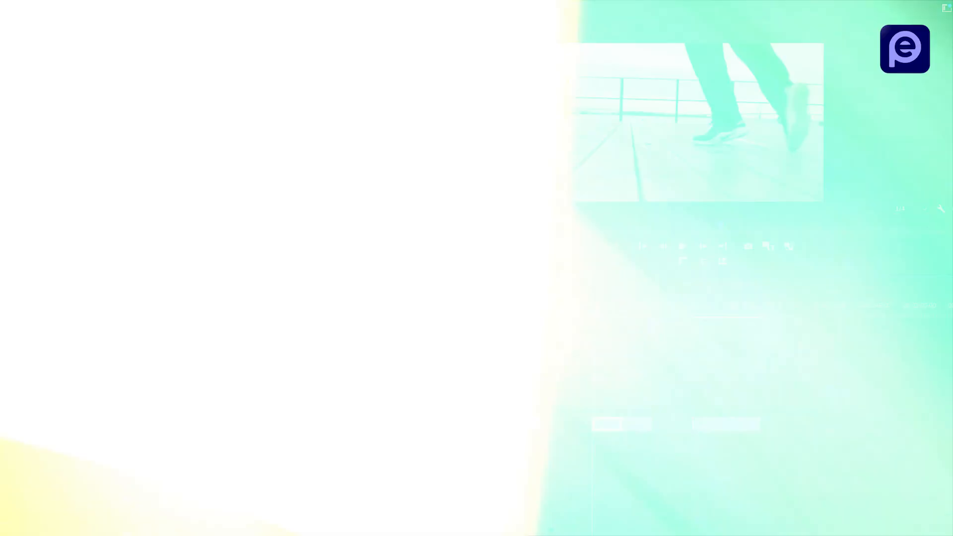
Play the third pair of clips around their cut near 00:01:20 to find matching dance movements
left_click_drag(595, 303, 622, 302)
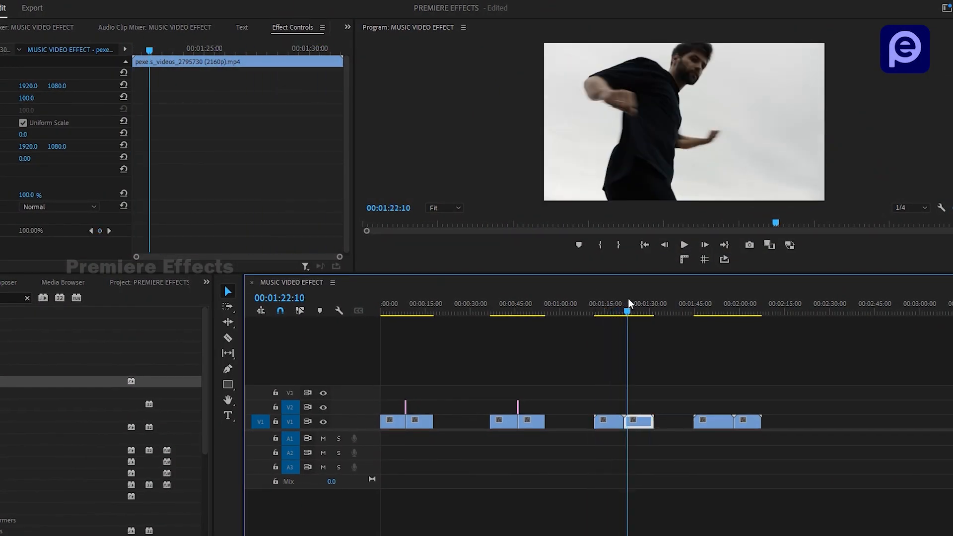
key("space")
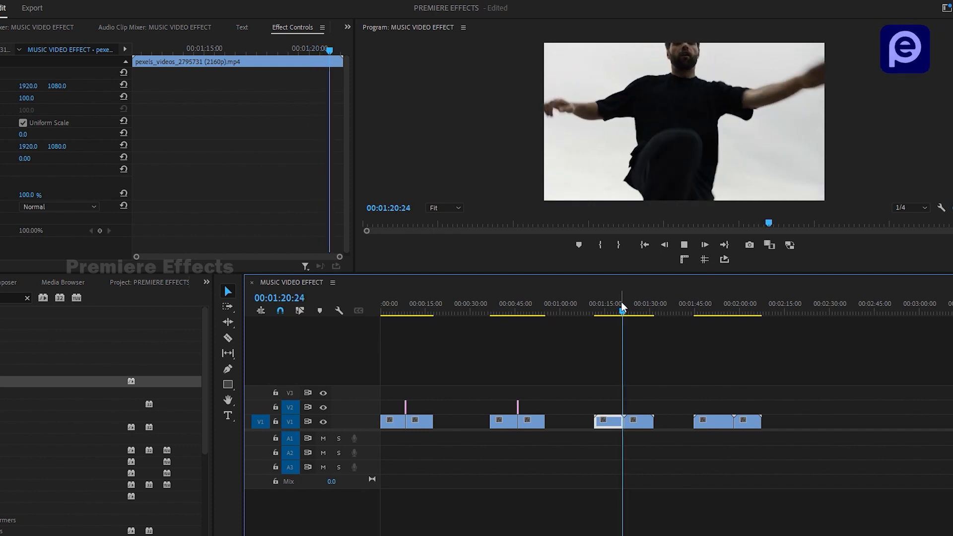
key("space")
left_click(657, 350)
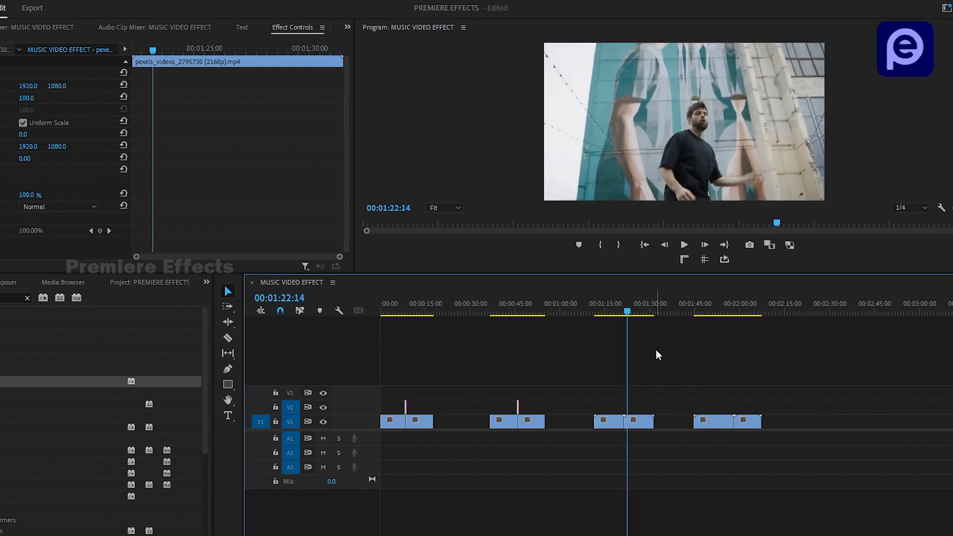
Split the third pair's first clip at 00:01:20:08, delete the piece after the split and close the gap
left_click(621, 312)
key("equal")
key("equal")
left_click_drag(632, 307, 669, 320)
left_click_drag(679, 324, 666, 344)
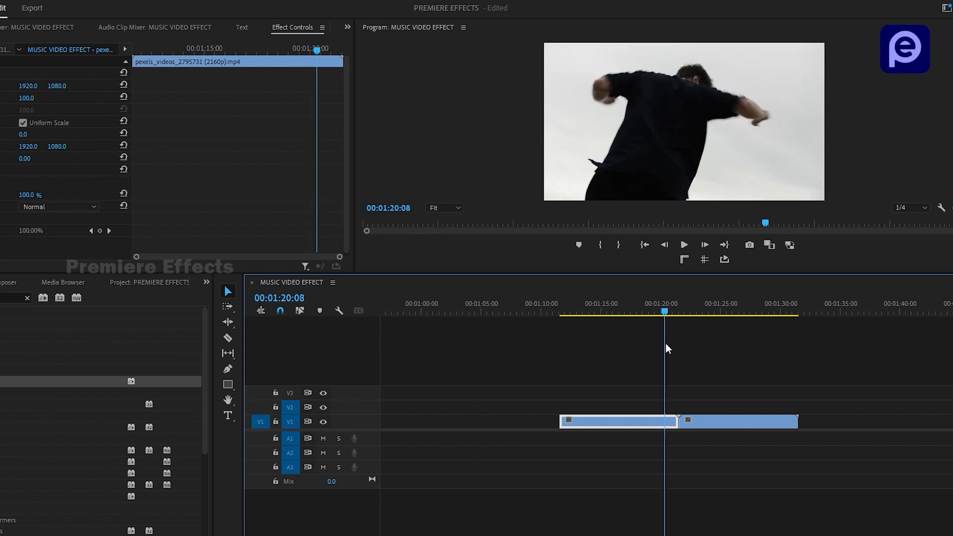
left_click(662, 417, "shift")
left_click(665, 422)
key("ctrl+k")
left_click(671, 422)
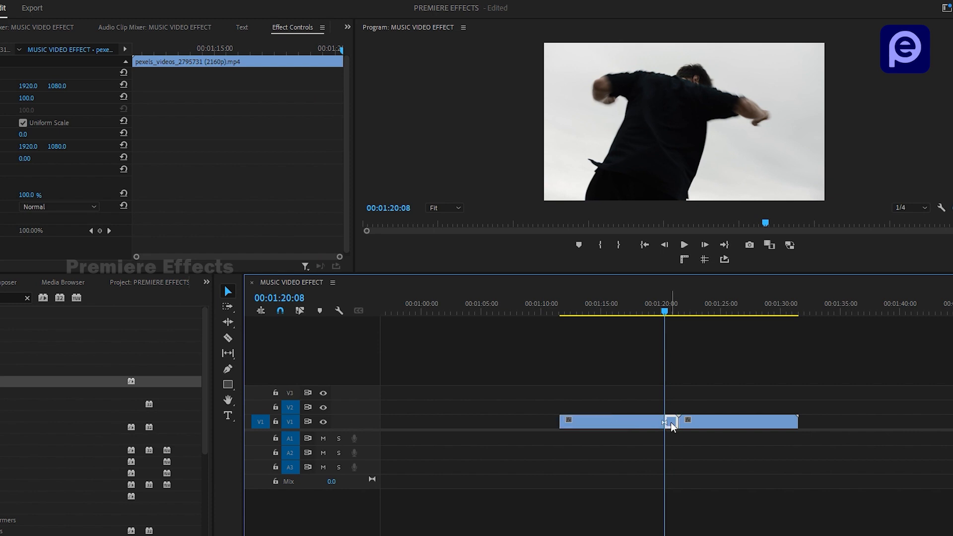
key("Delete")
left_click(671, 422)
key("Delete")
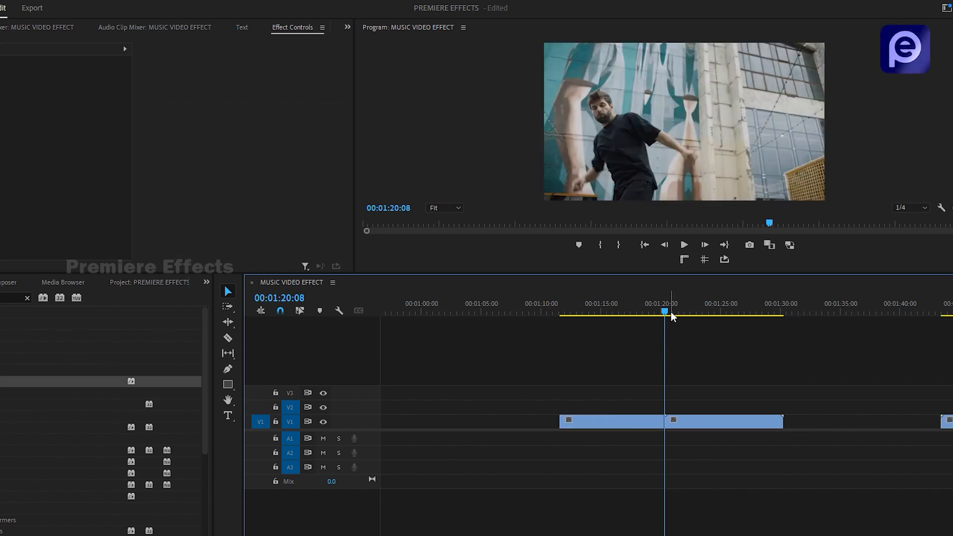
Split the third pair's second clip at 00:01:20:20, delete the piece before the split and close the gap
left_click_drag(669, 308, 672, 311)
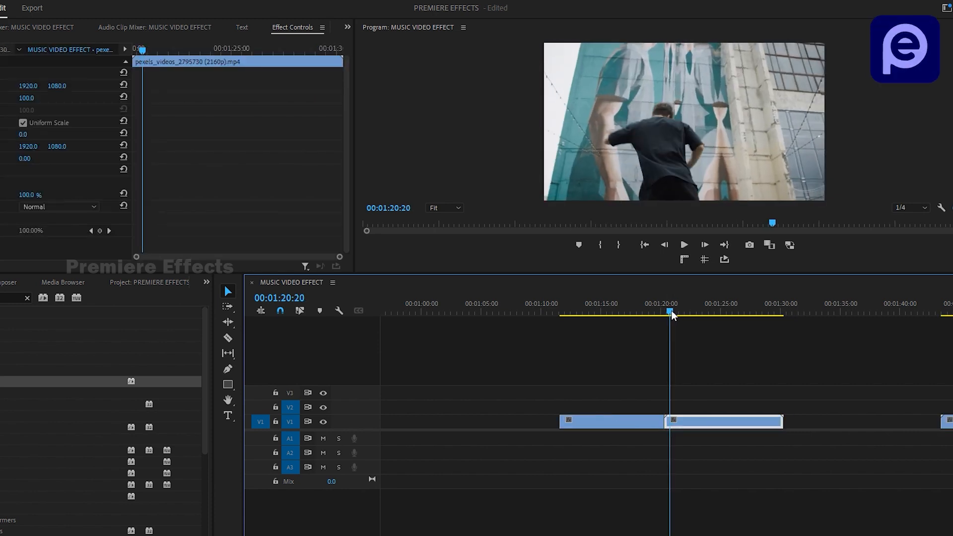
key("equal")
key("equal")
key("equal")
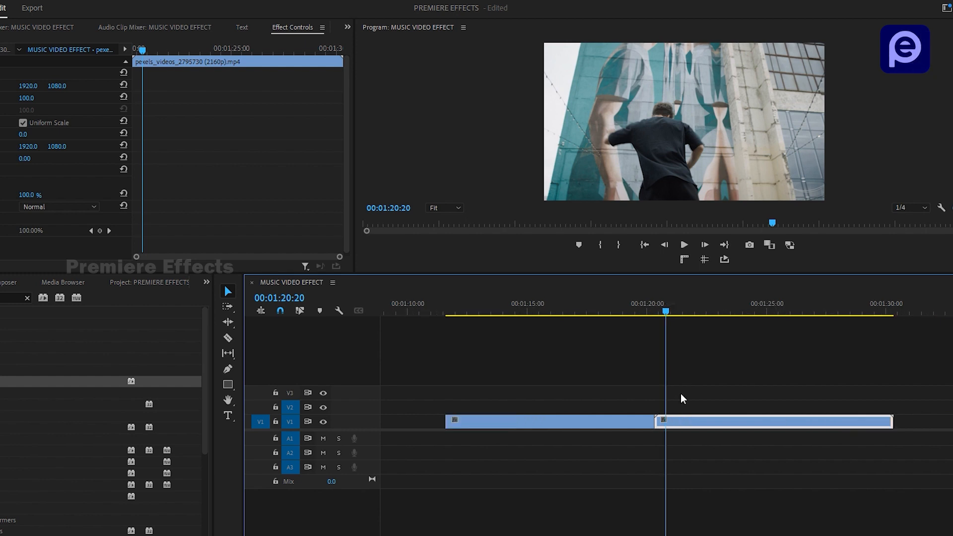
key("ctrl+k")
left_click(657, 422)
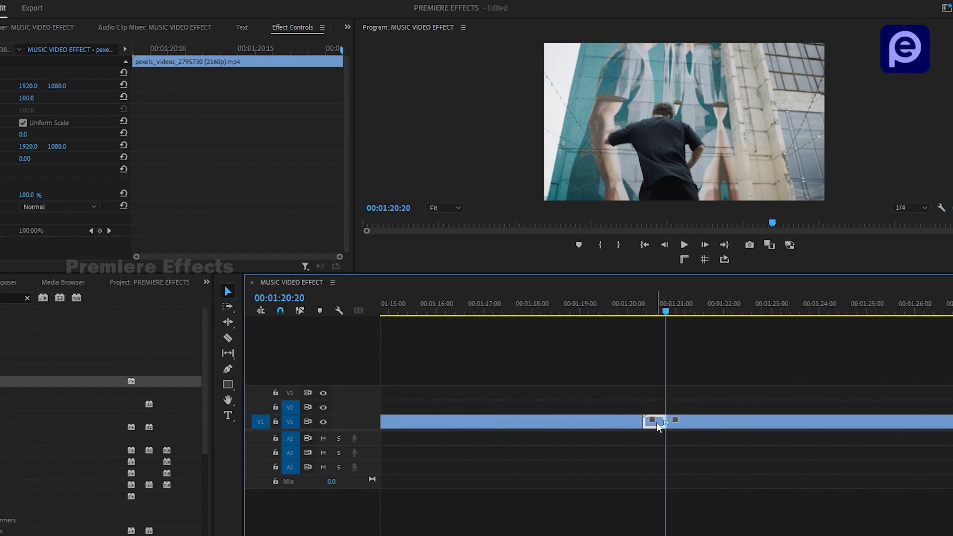
key("Delete")
left_click(653, 422)
key("Delete")
Play the sequence across the trimmed cut of the third pair, starting from 00:01:19:05
left_click(592, 310)
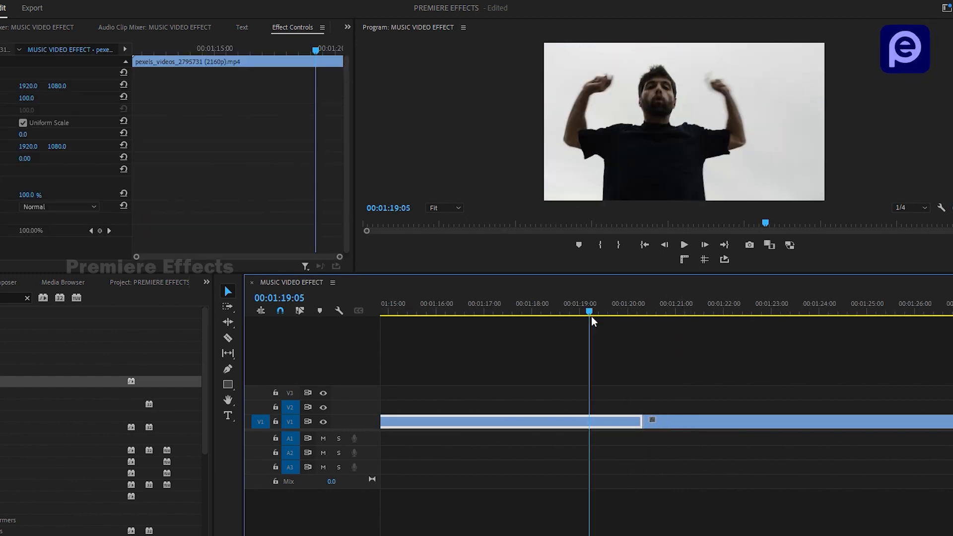
key("space")
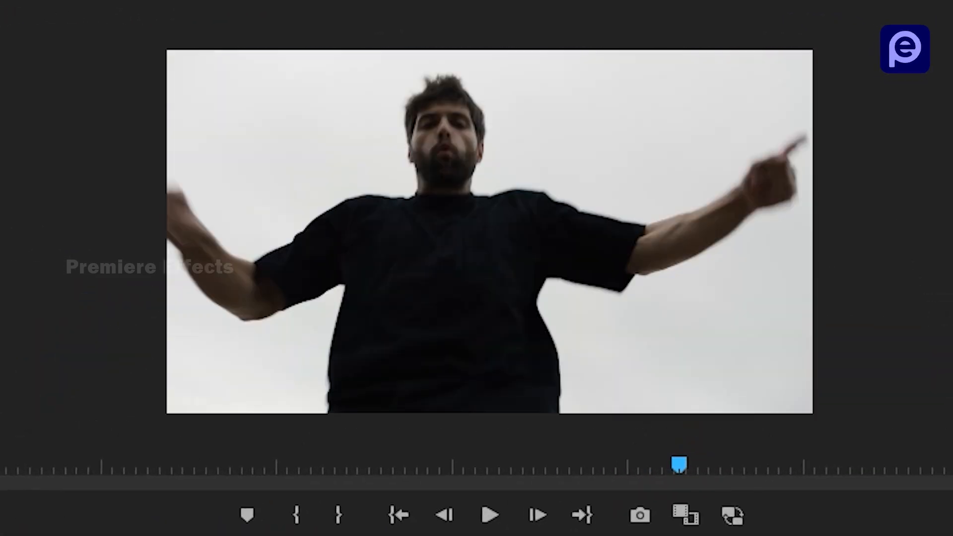
key("space")
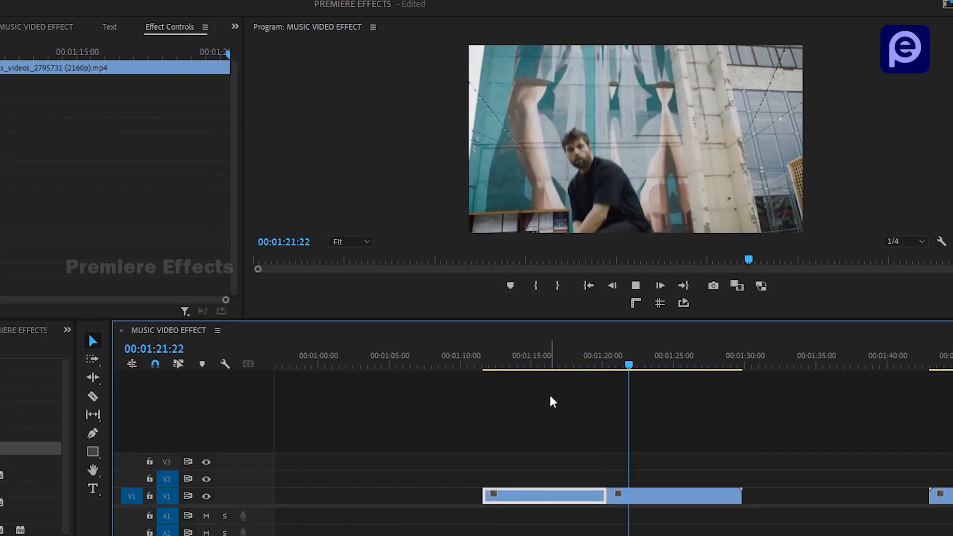
left_click(587, 354)
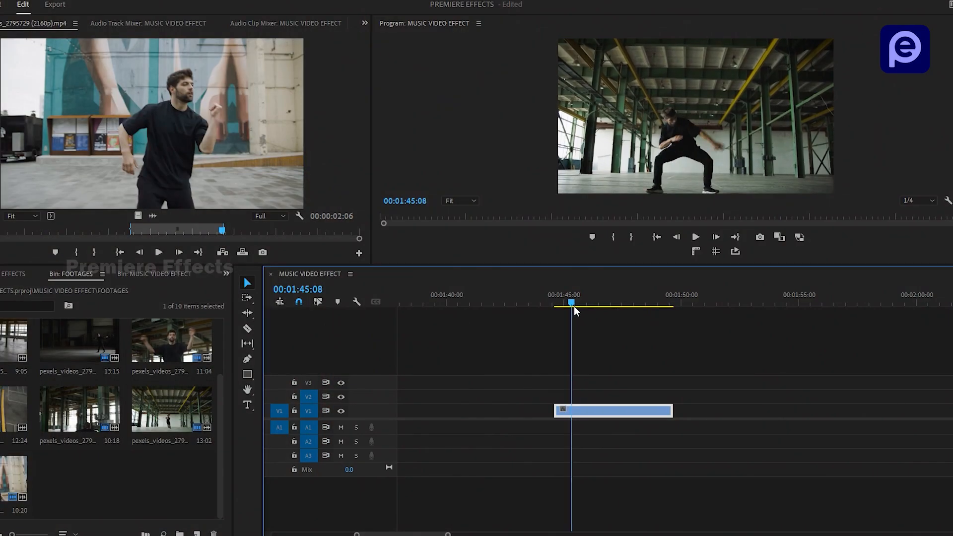
left_click_drag(574, 306, 580, 305)
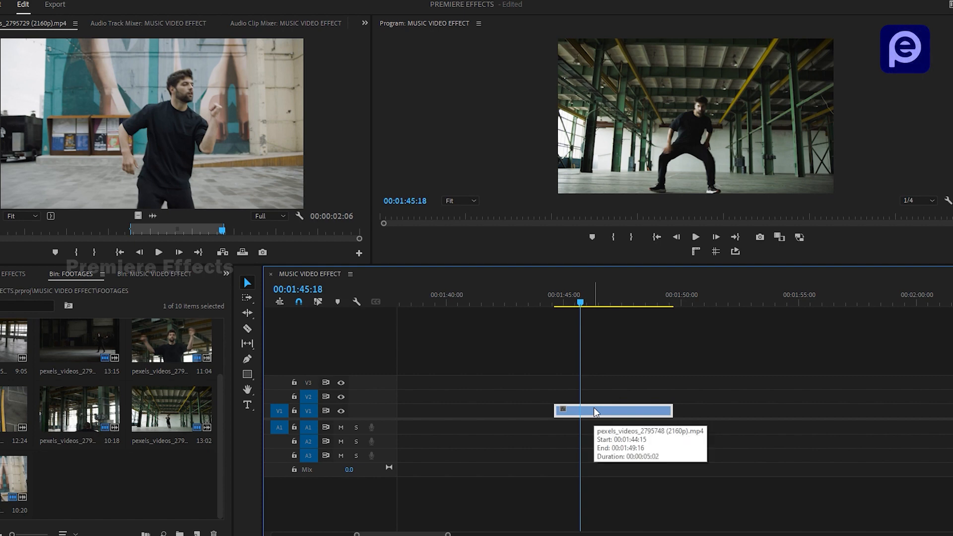
left_click(143, 278)
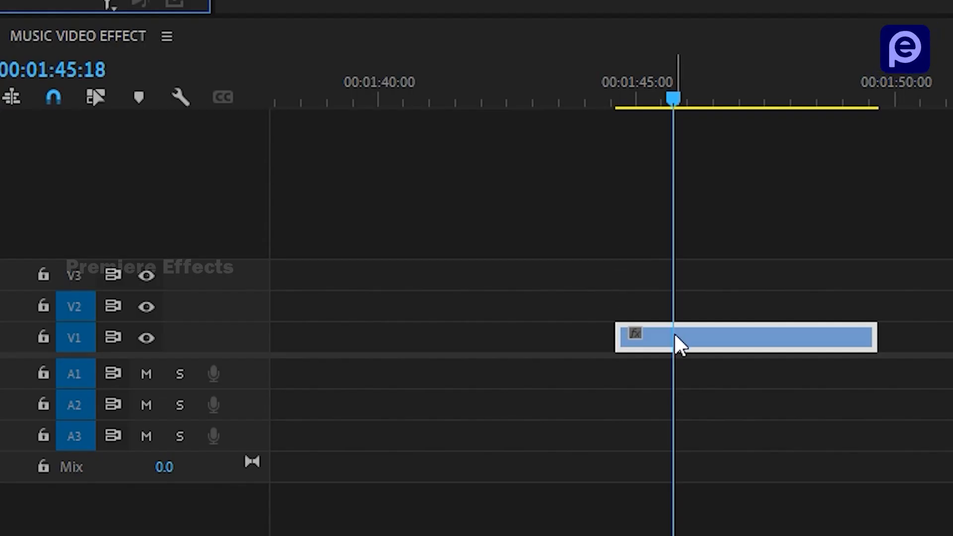
left_click_drag(675, 335, 678, 308)
left_click(680, 307)
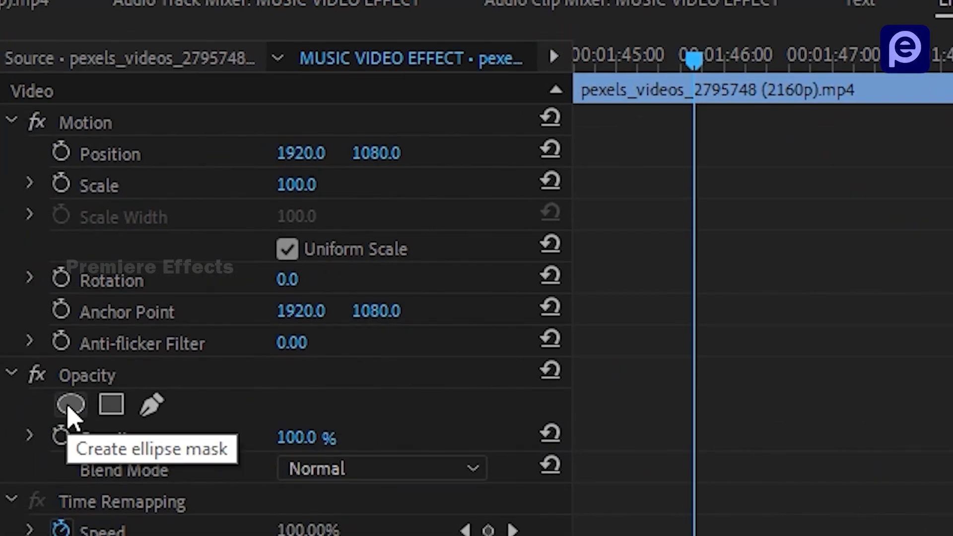
Add an ellipse opacity mask to the V2 clip and stretch it around the dancer's whole body
left_click(69, 406)
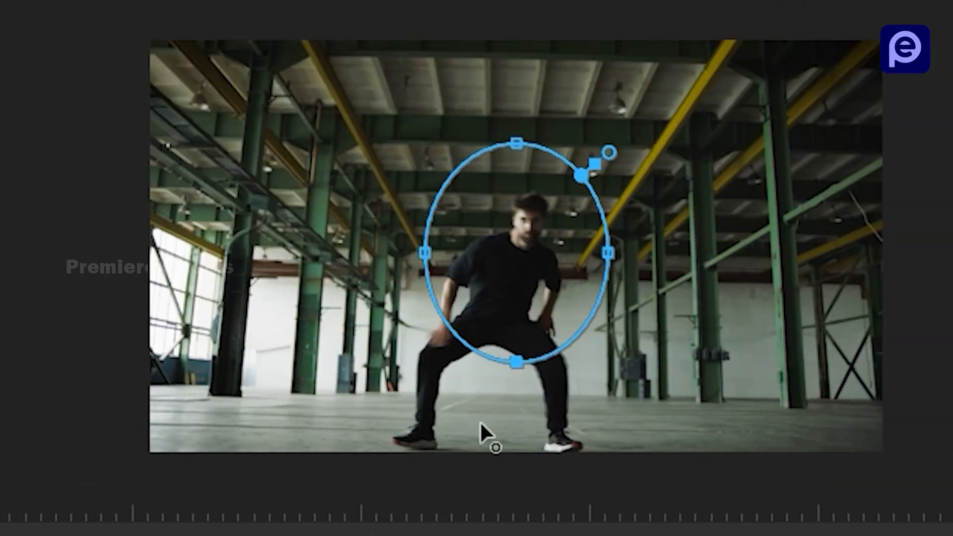
left_click_drag(515, 362, 515, 484)
mouse_move(433, 323)
left_mouse_down()
mouse_move(347, 328)
mouse_move(429, 323)
left_mouse_up()
left_click_drag(603, 312, 669, 313)
left_click_drag(587, 334, 536, 314)
Find Gaussian Blur among the video effects, apply it to the V1 clip and raise its Blurriness
type("blur")
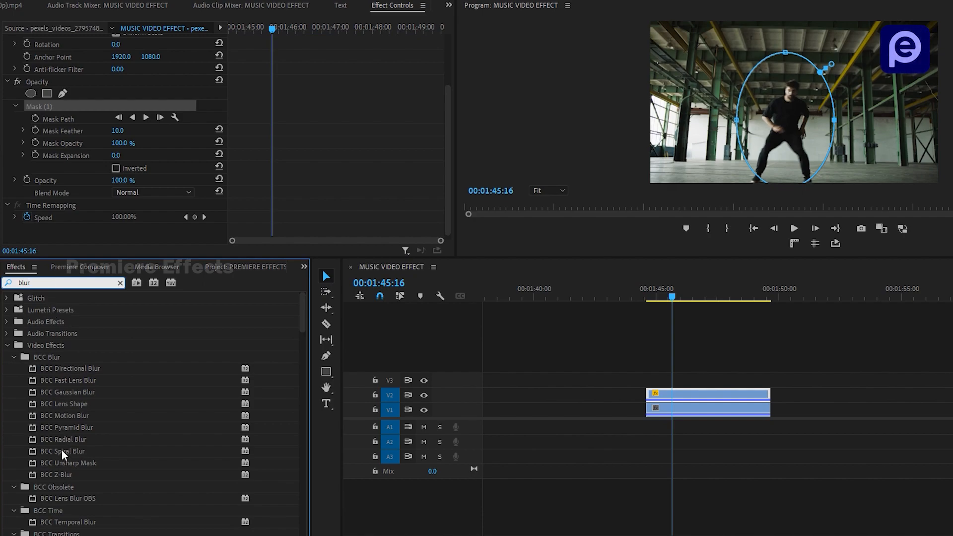
scroll(72, 453, "down", 6)
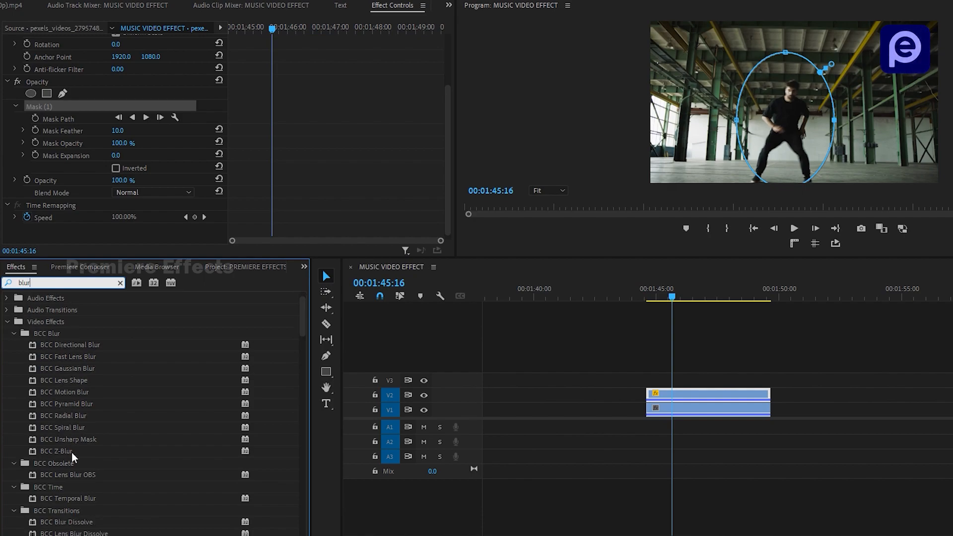
left_click(62, 489)
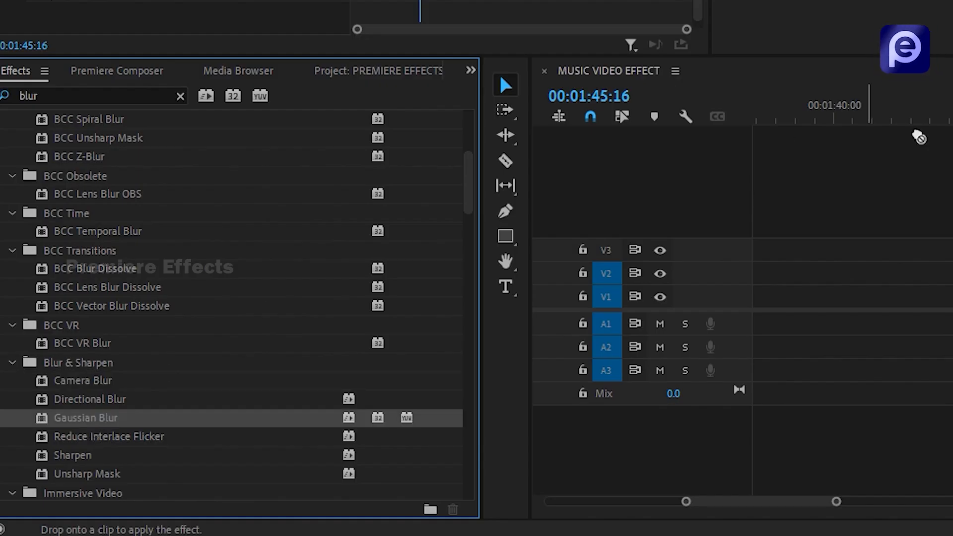
left_click_drag(919, 137, 473, 309)
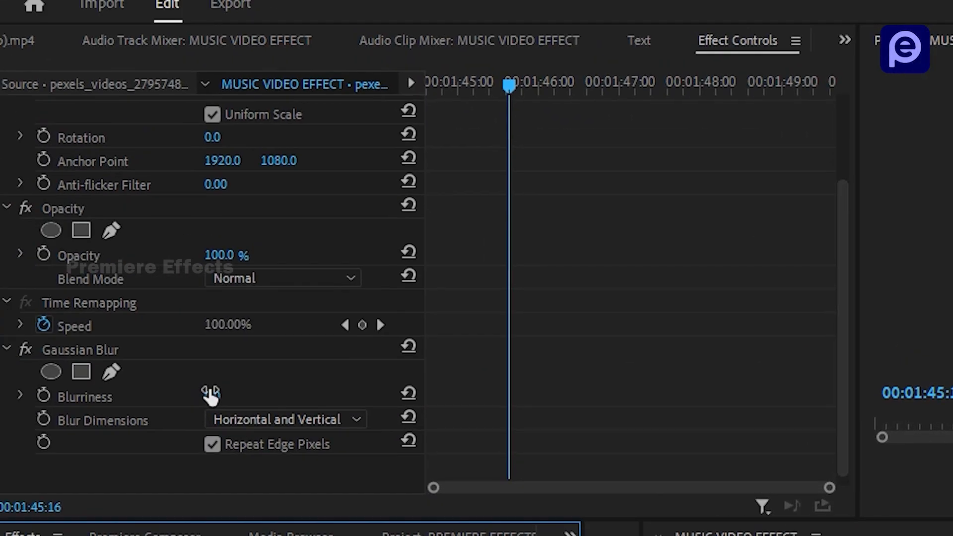
left_click_drag(211, 396, 212, 396)
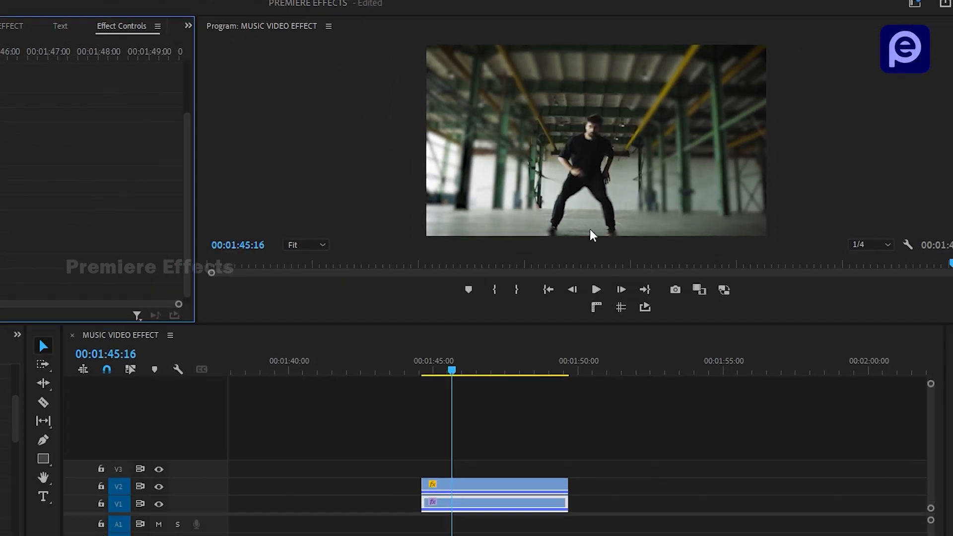
Adjust the Mask Feather of the V2 clip's ellipse mask to soften the edge around the dancer
left_click(499, 421)
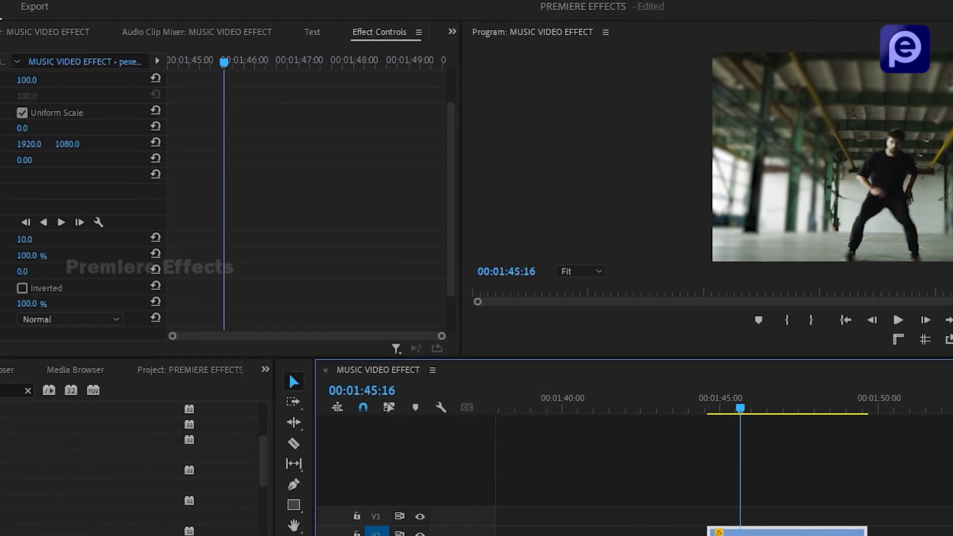
left_click_drag(207, 339, 209, 339)
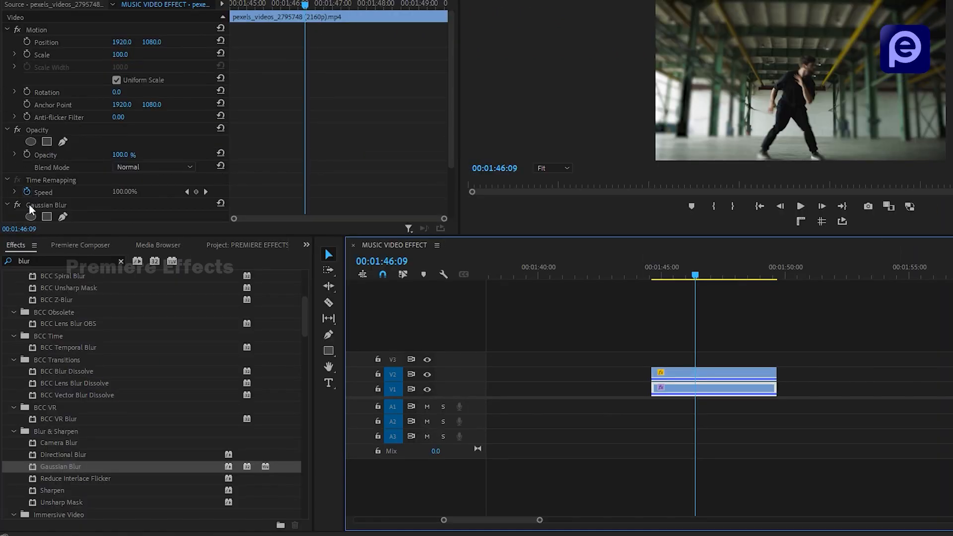
Remove Gaussian Blur from the V1 clip and apply Directional Blur in its place
scroll(29, 204, "down", 3)
left_click(50, 140)
key("Delete")
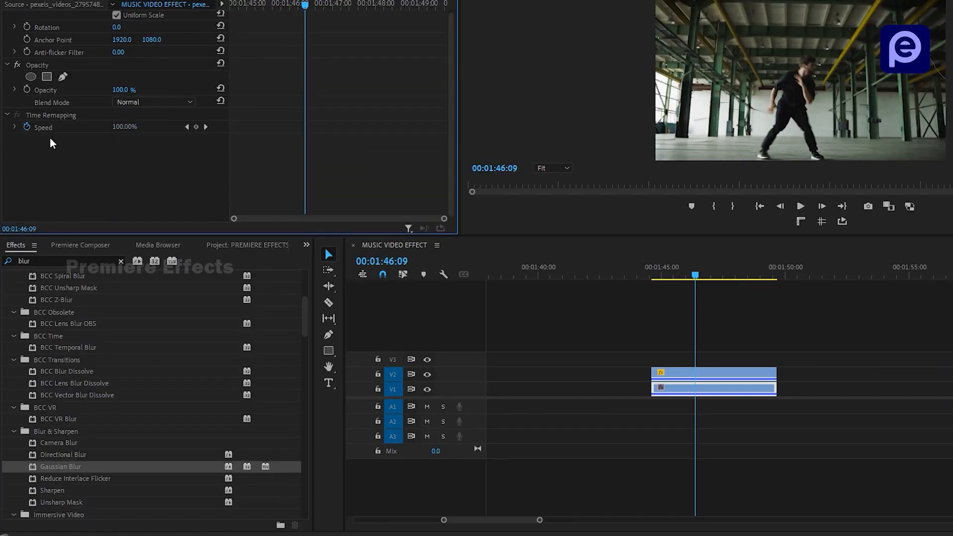
left_click_drag(65, 456, 133, 164)
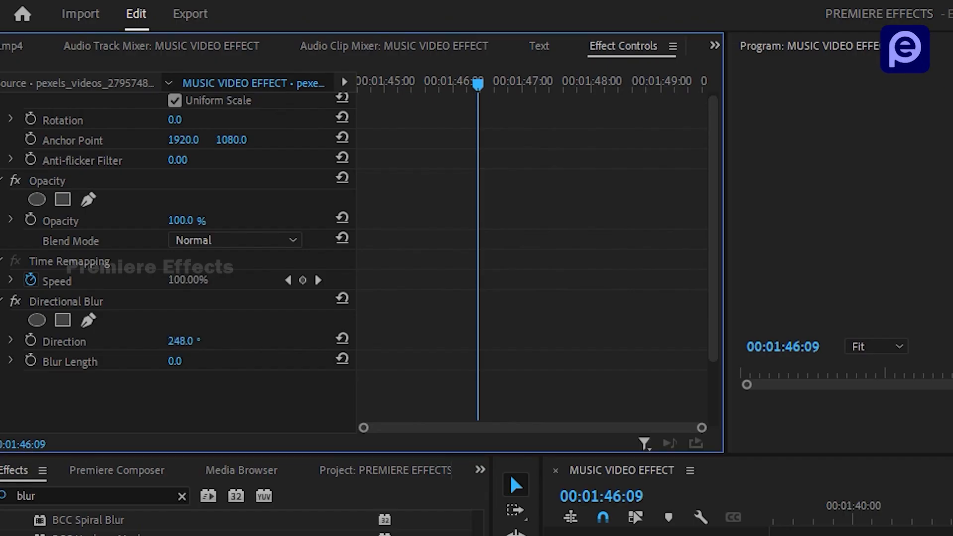